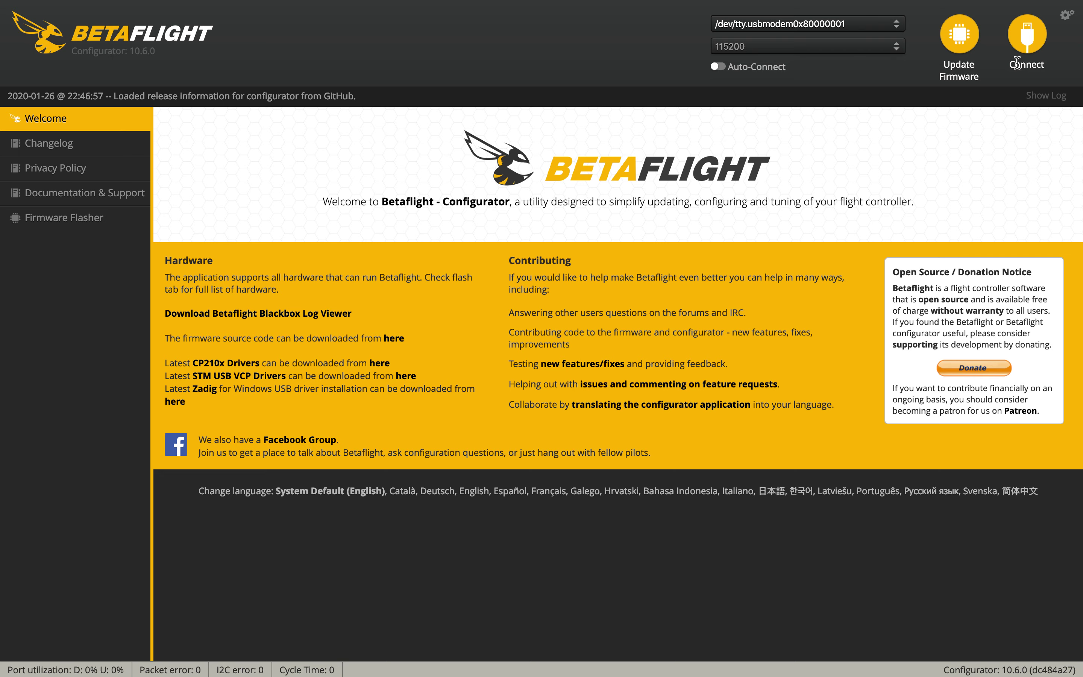
Connect to the flight controller on /dev/tty.usbmodem0x80000001 at 115200 baud and open its Configuration settings.
click(1034, 50)
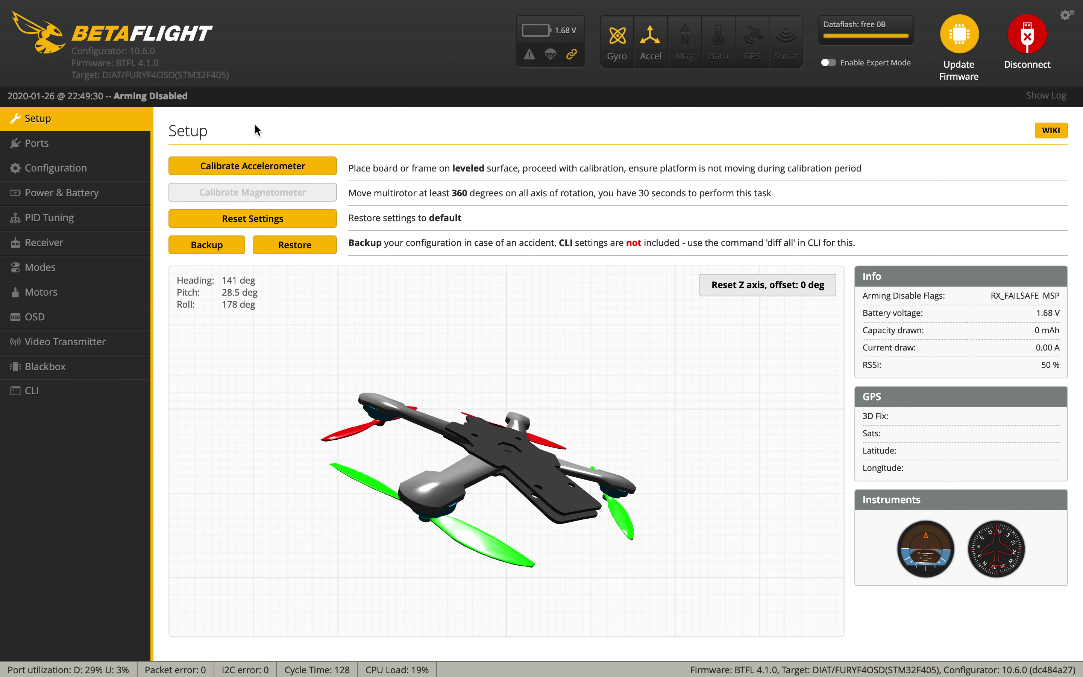
click(107, 169)
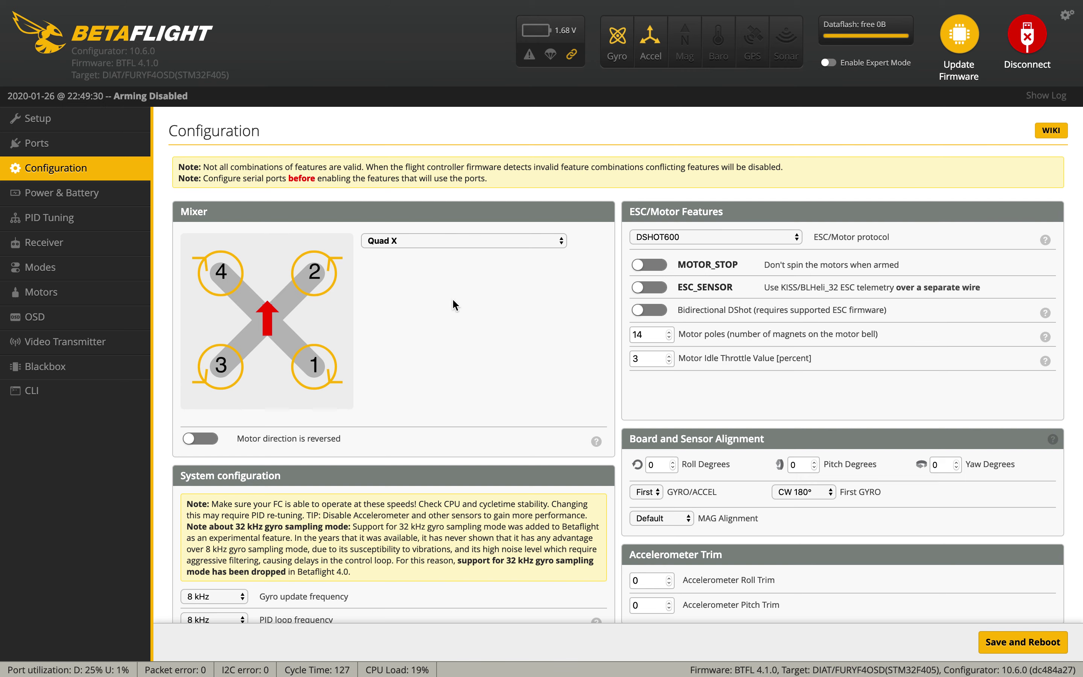
Review the mixer, ESC/motor and system configuration settings, down to the maximum arm angle.
scroll(539, 408, down, 3)
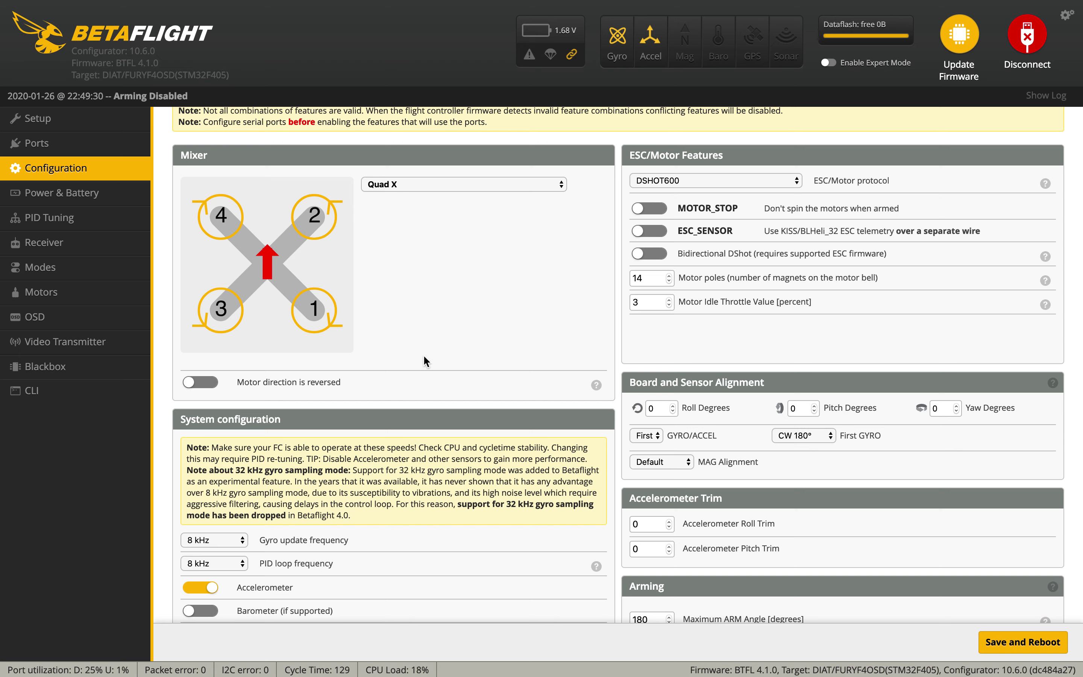
scroll(424, 357, down, 5)
scroll(424, 360, down, 2)
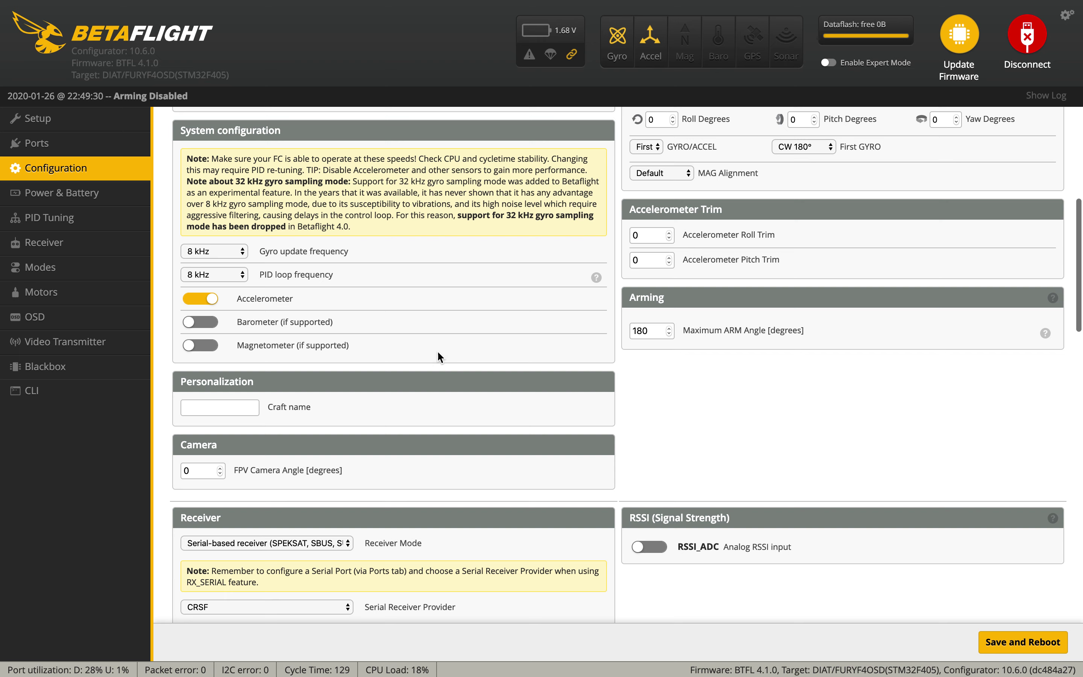
double_click(628, 331)
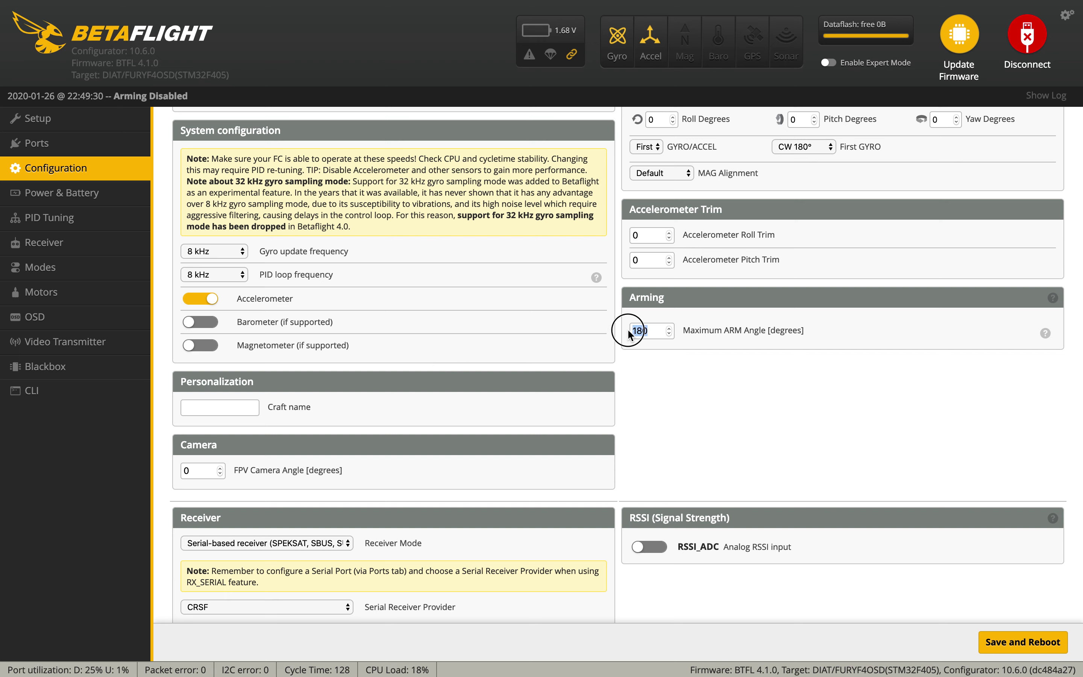
click(640, 331)
double_click(632, 332)
Set the serial receiver provider to SBUS, keeping the receiver mode on Serial-based receiver (SPEKSAT, SBUS, SUMD).
scroll(706, 374, down, 3)
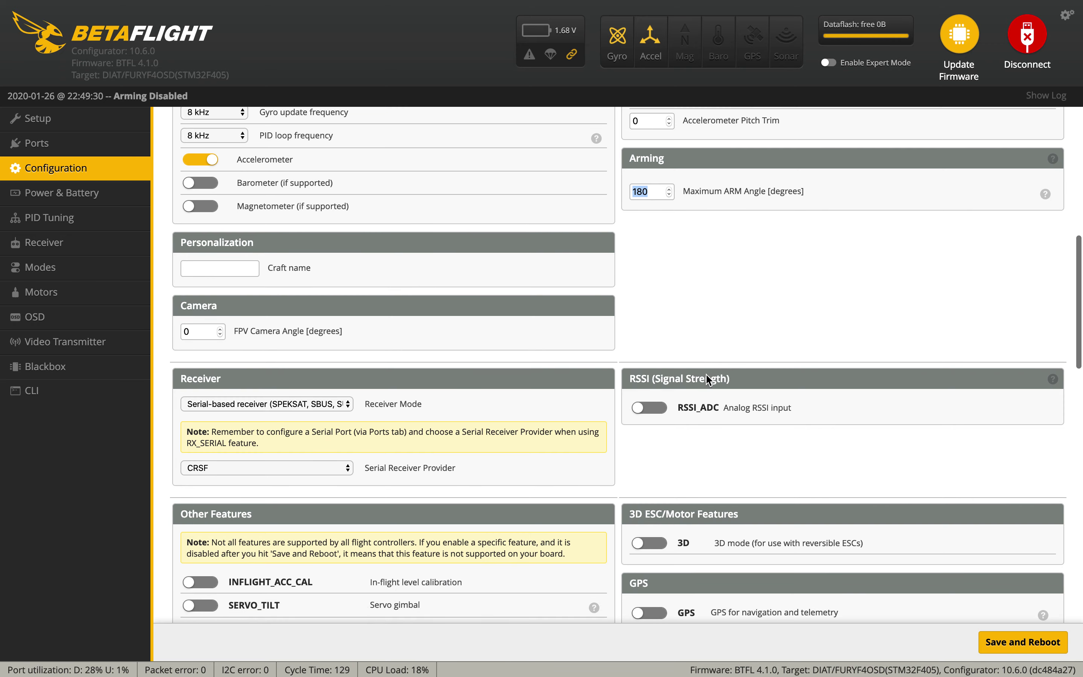
scroll(707, 374, down, 1)
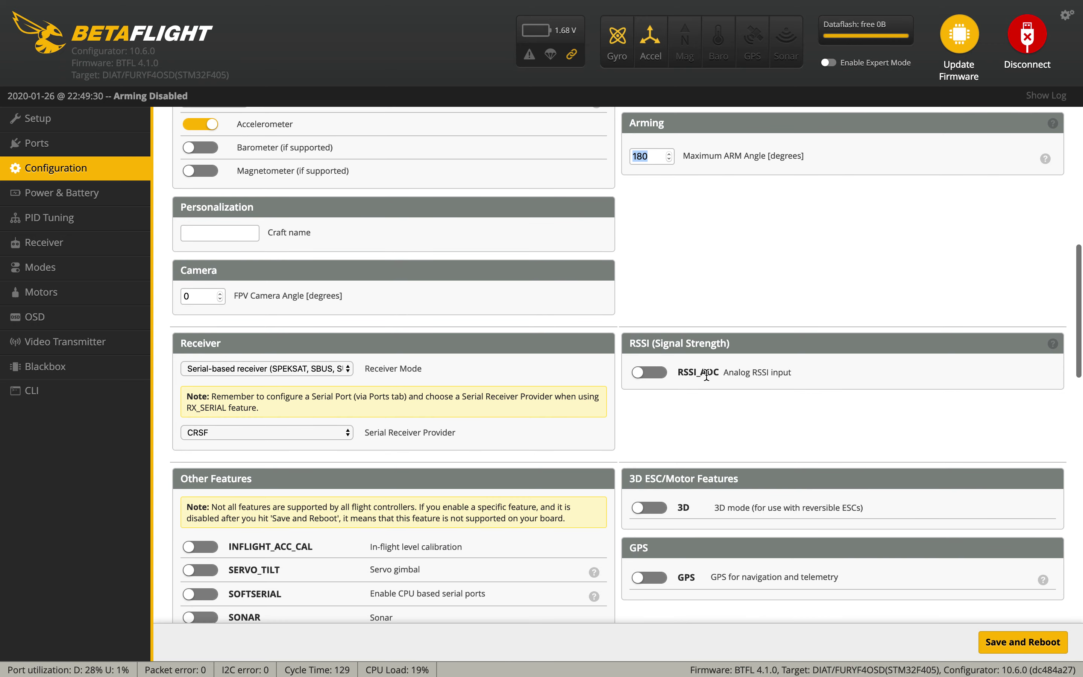
click(334, 433)
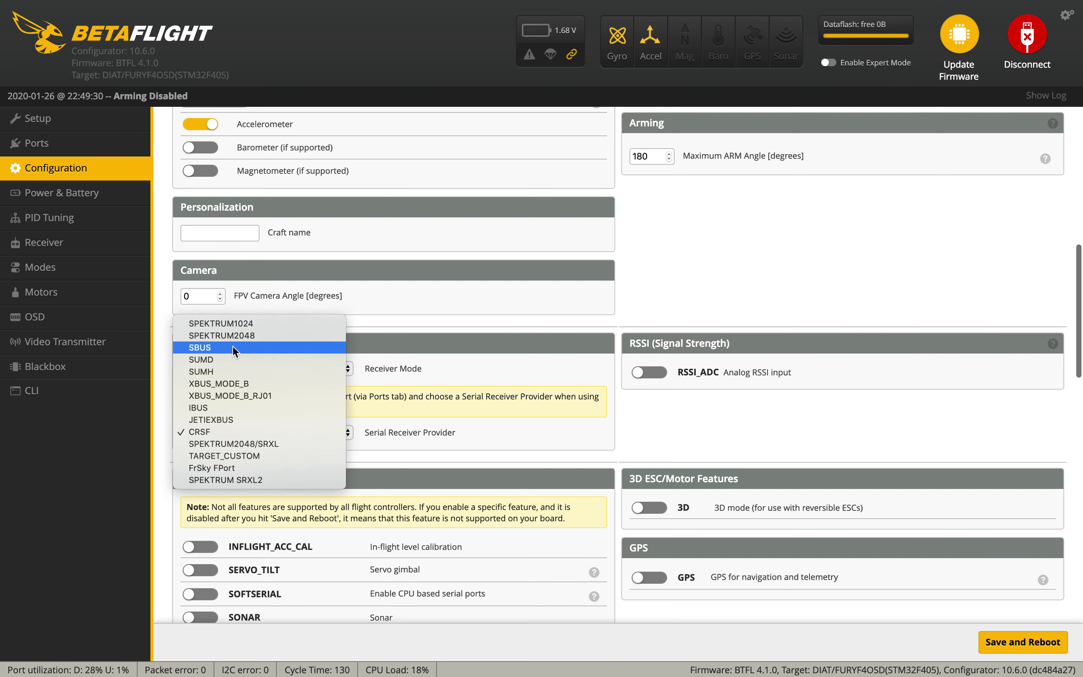
click(210, 348)
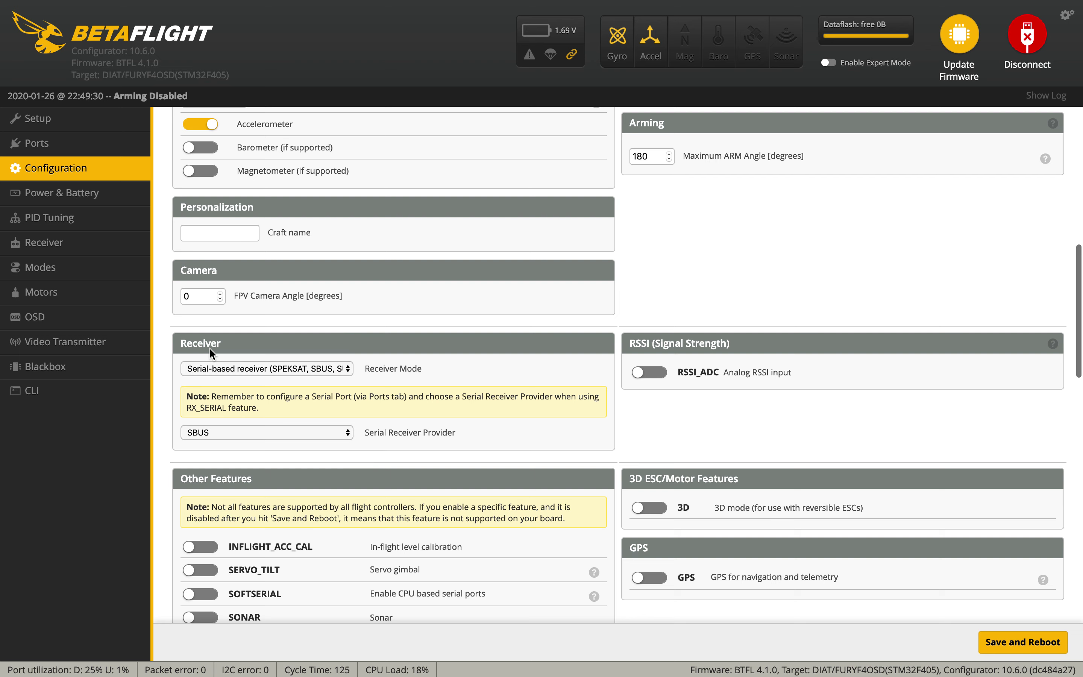
click(316, 371)
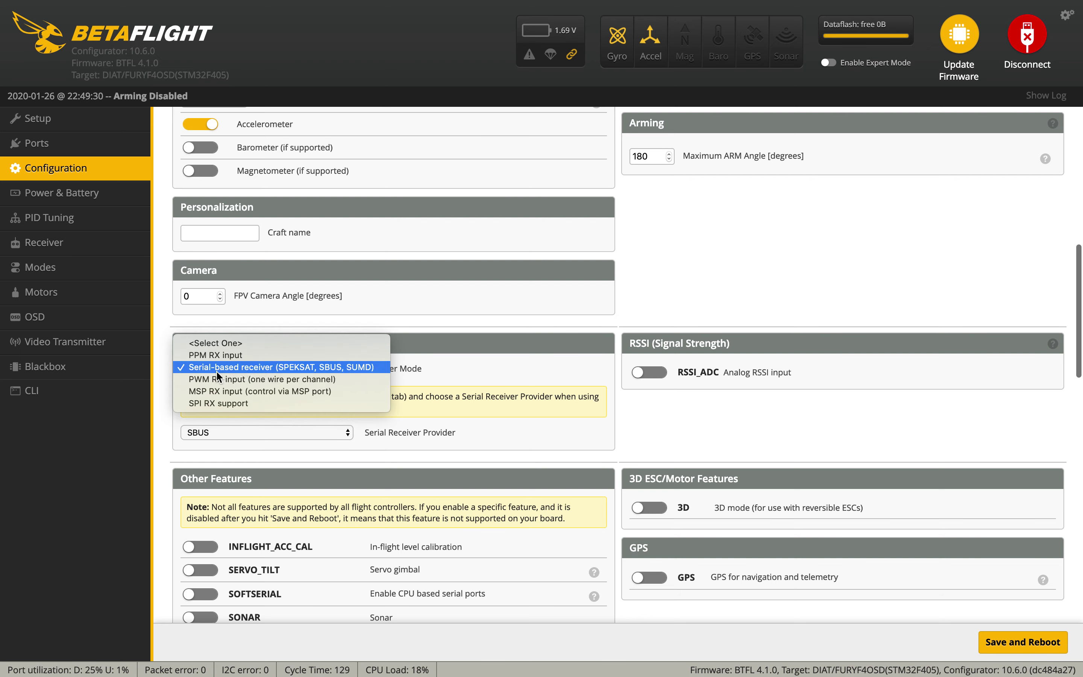
click(285, 367)
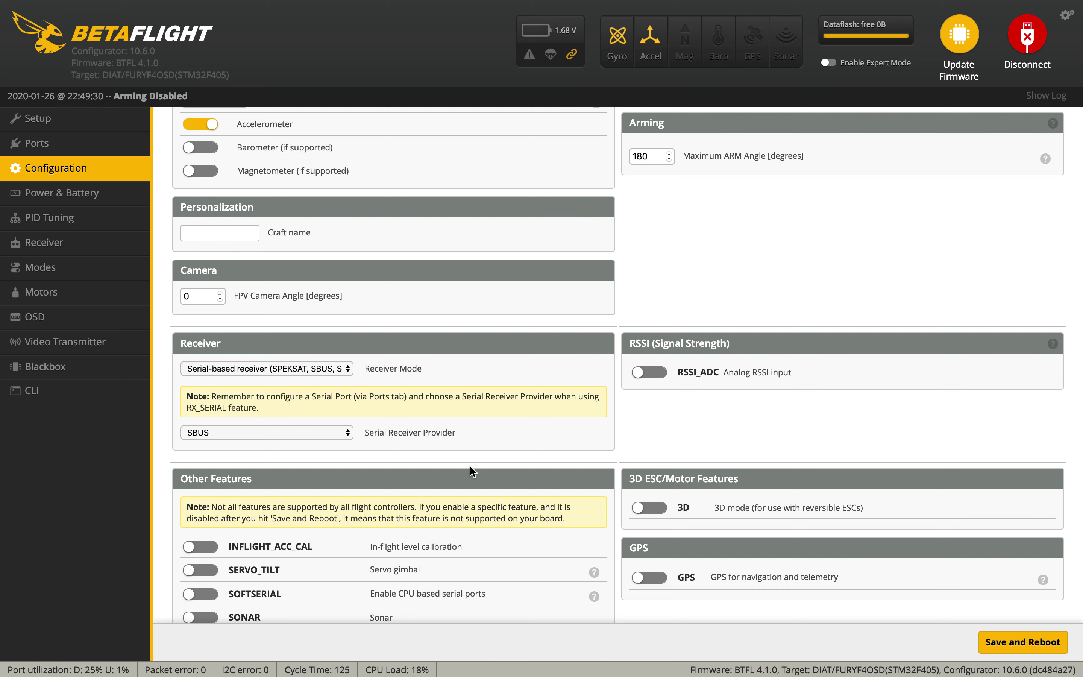
Check the AIRMODE switch under Other Features and the Motor Idle Throttle Value in the ESC/Motor Features.
scroll(469, 465, down, 5)
scroll(471, 465, down, 3)
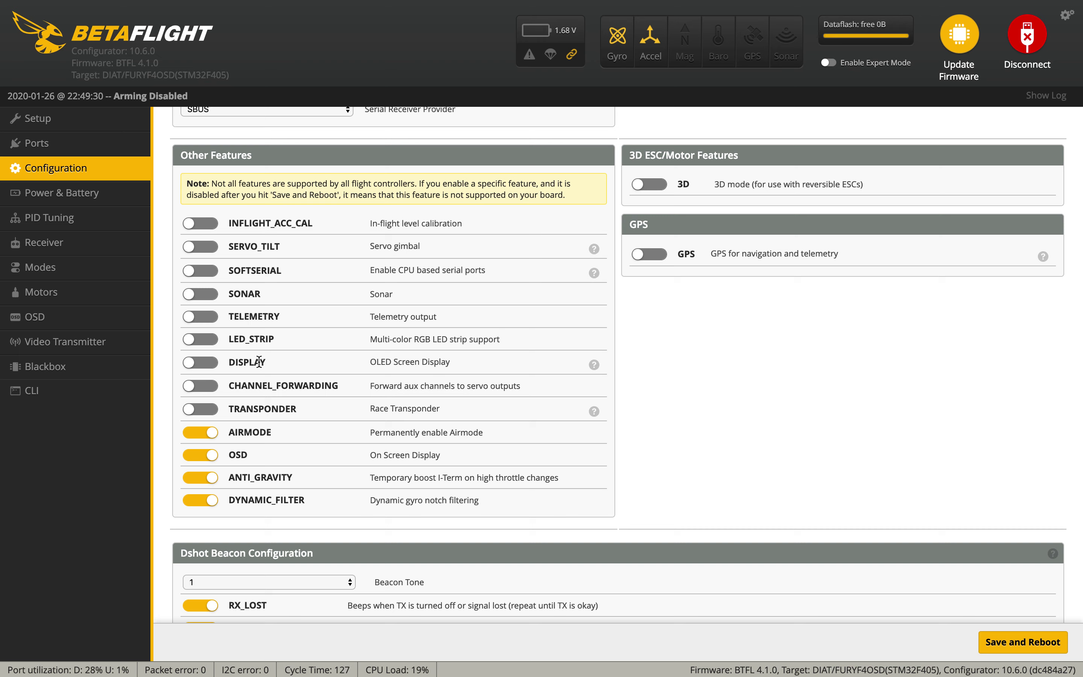
double_click(242, 433)
scroll(242, 433, up, 15)
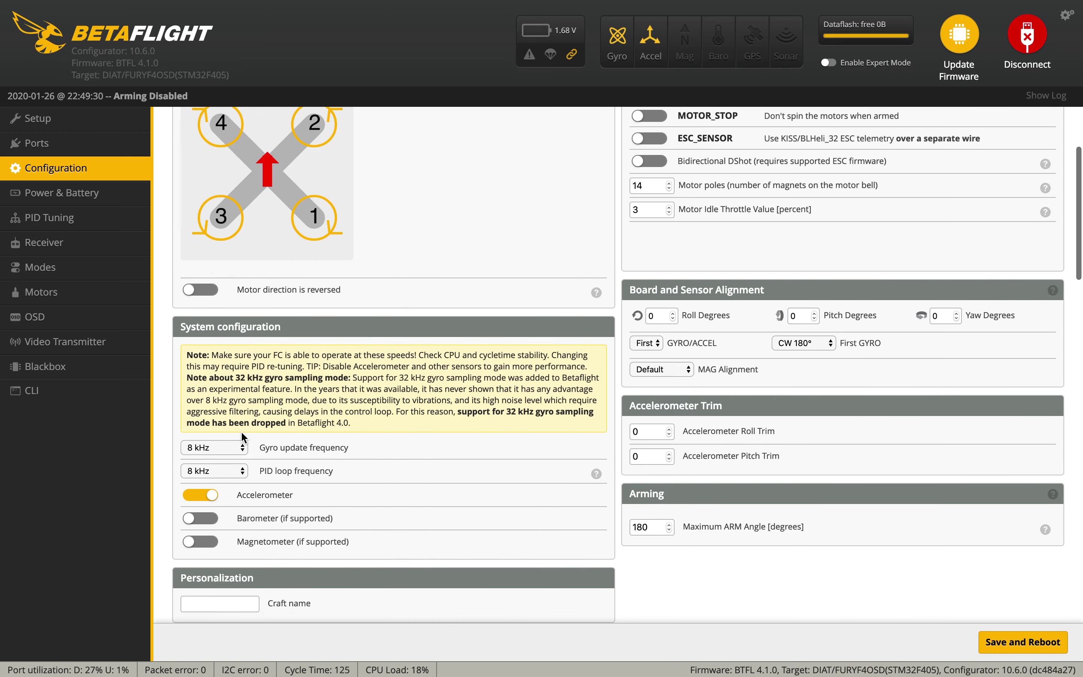
scroll(242, 432, up, 5)
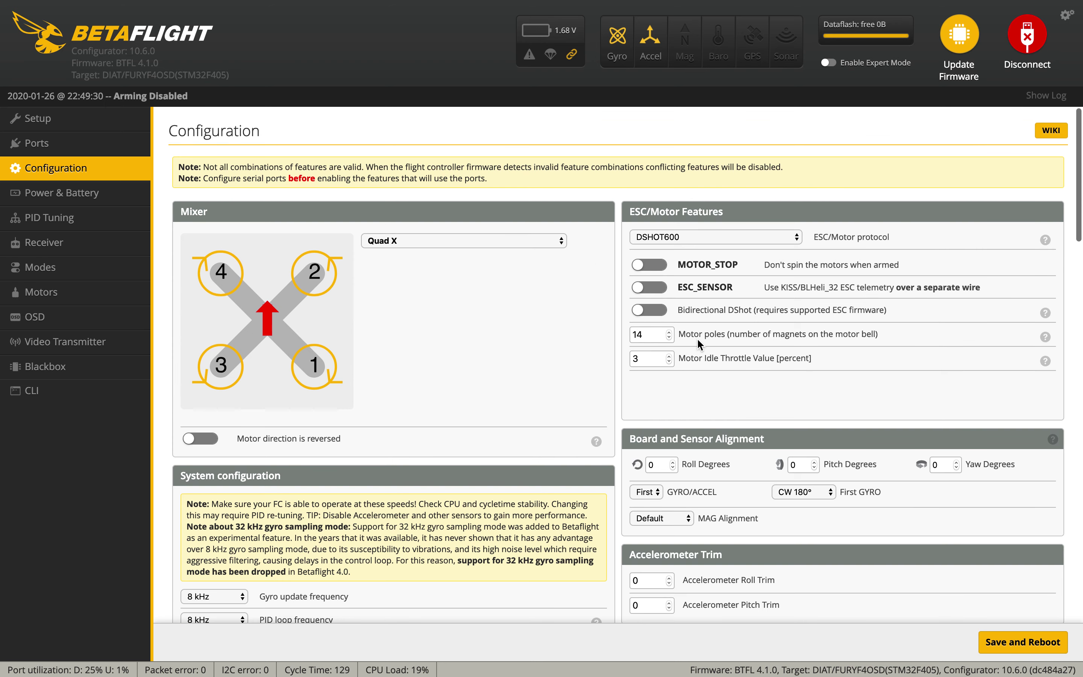
drag(661, 364, 625, 361)
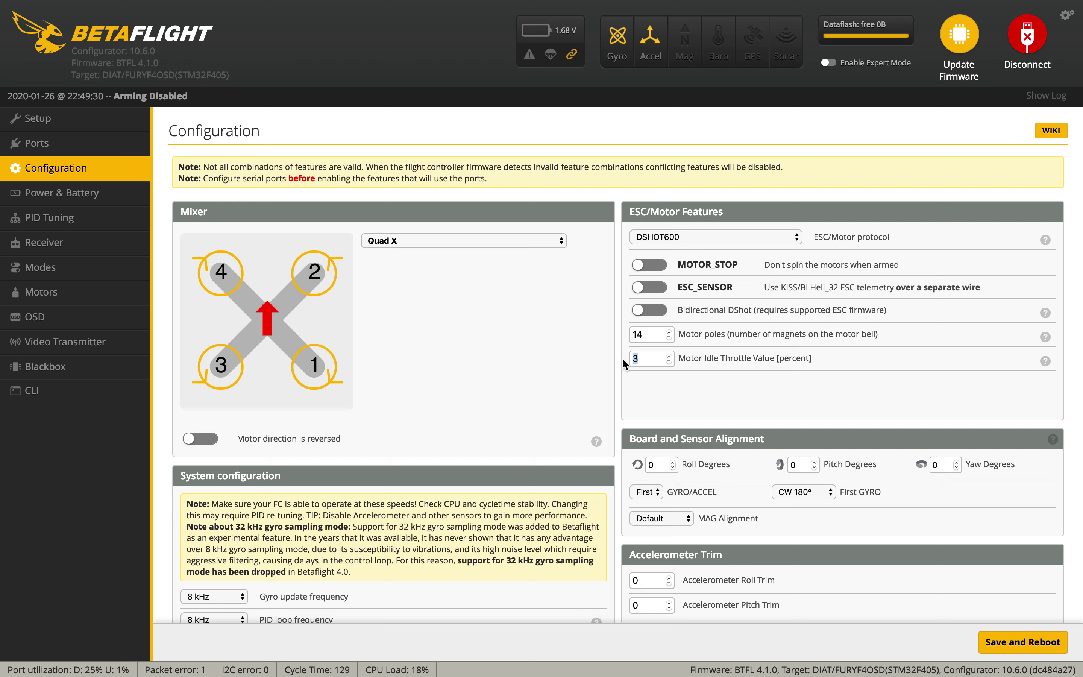
click(647, 359)
Check the OSD, ANTI_GRAVITY and DYNAMIC_FILTER switches under Other Features.
scroll(455, 519, down, 15)
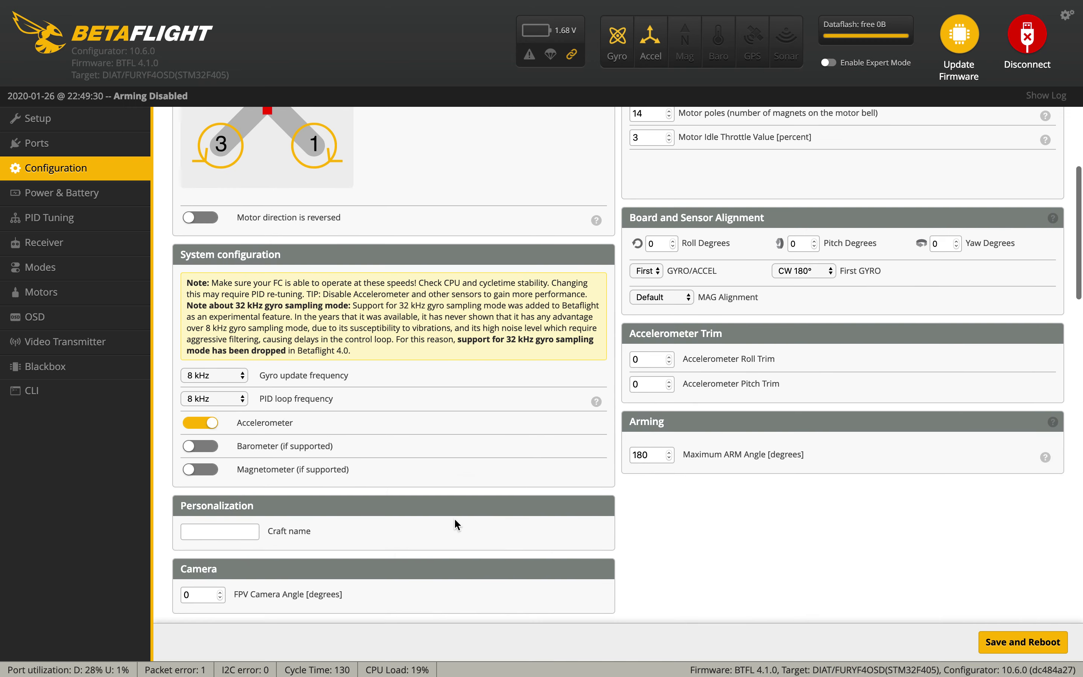
scroll(454, 520, down, 1)
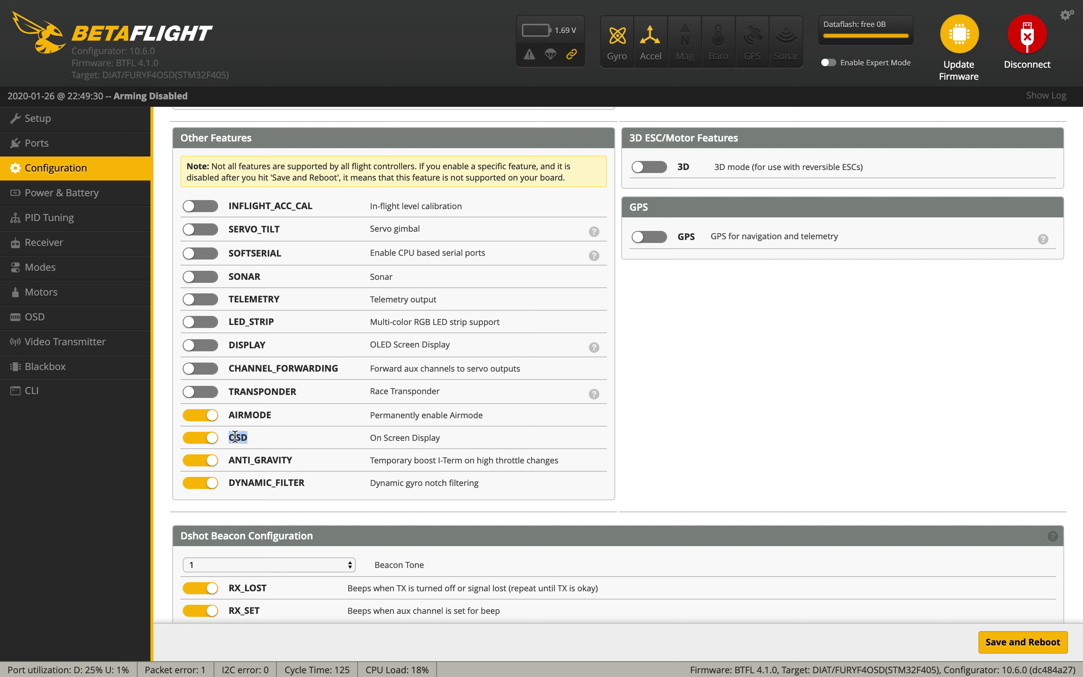
double_click(258, 460)
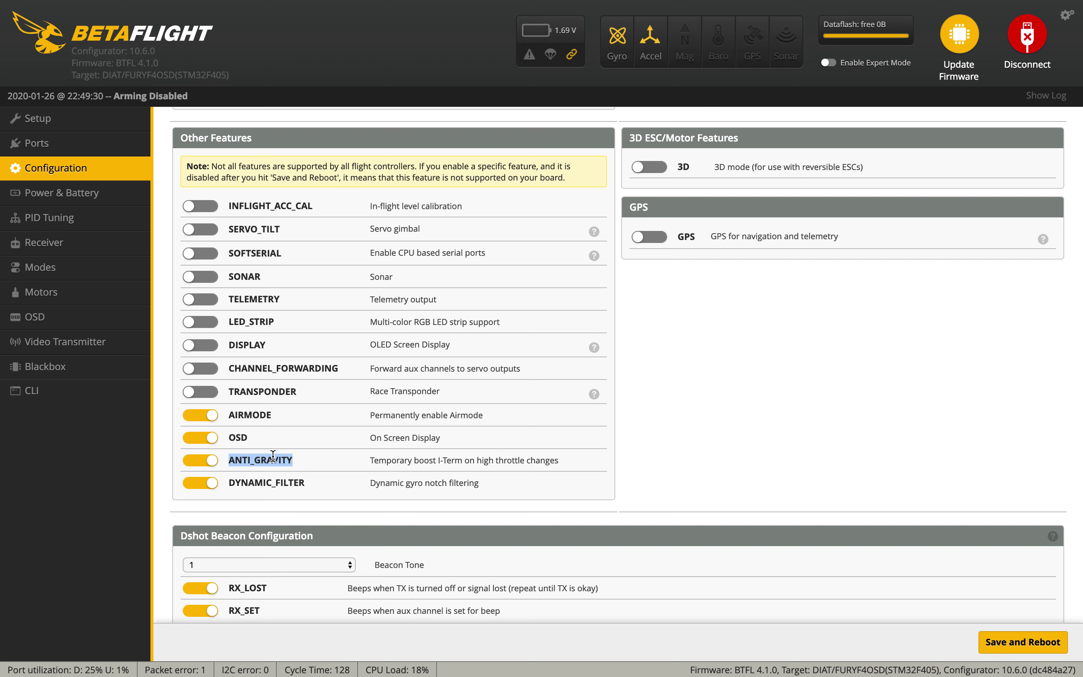
click(273, 457)
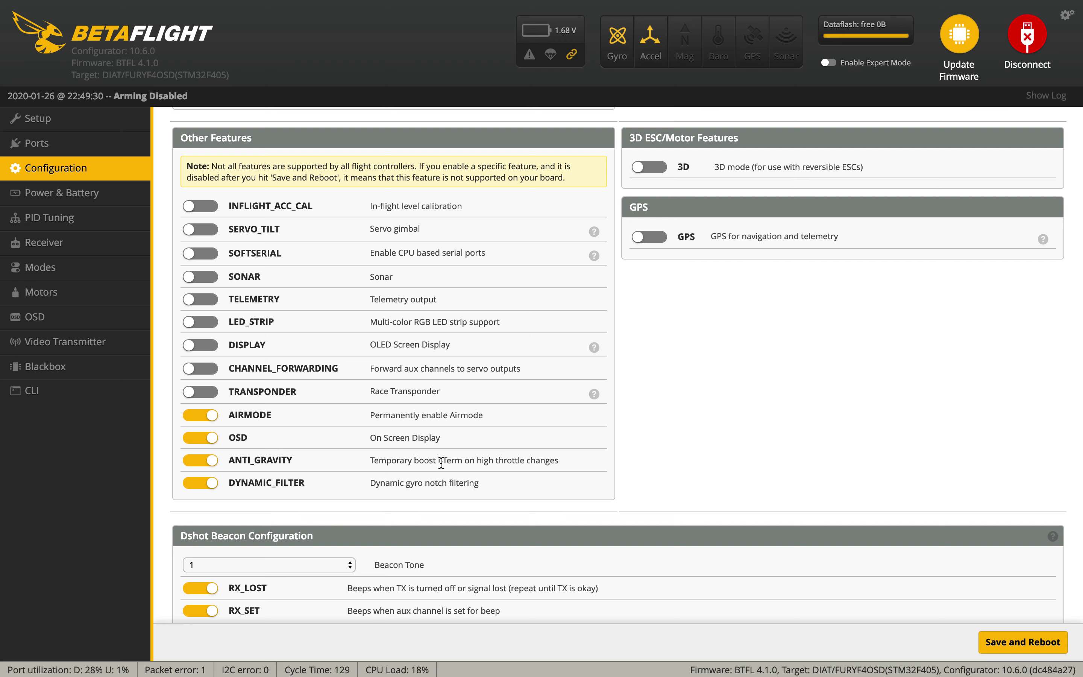
drag(438, 460, 447, 460)
click(471, 461)
double_click(267, 460)
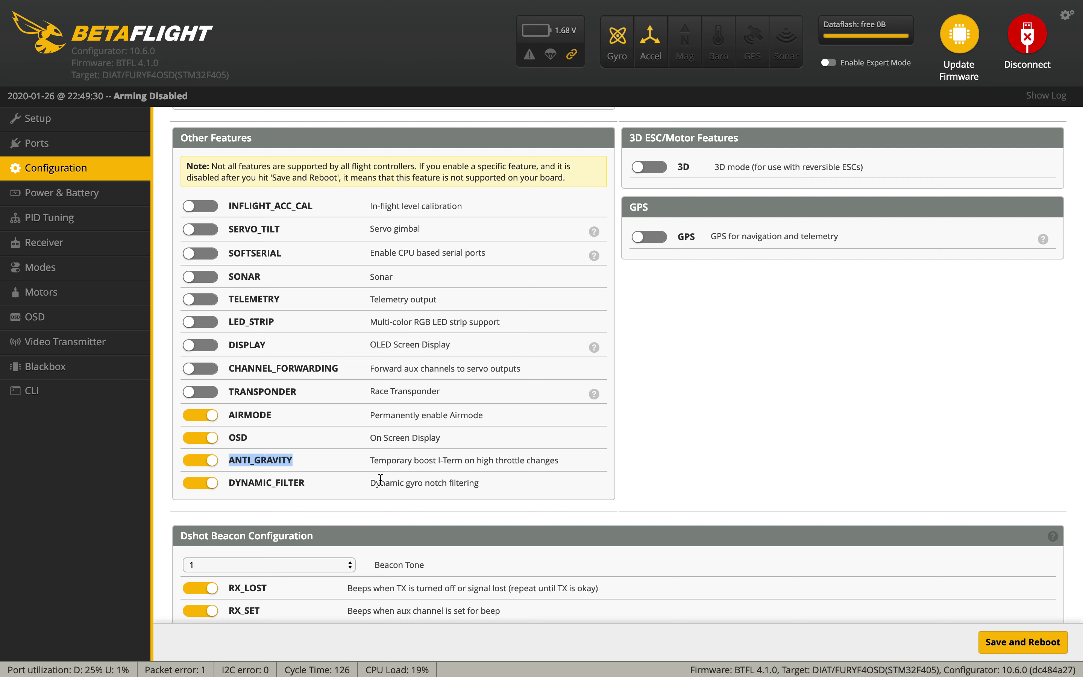
double_click(258, 481)
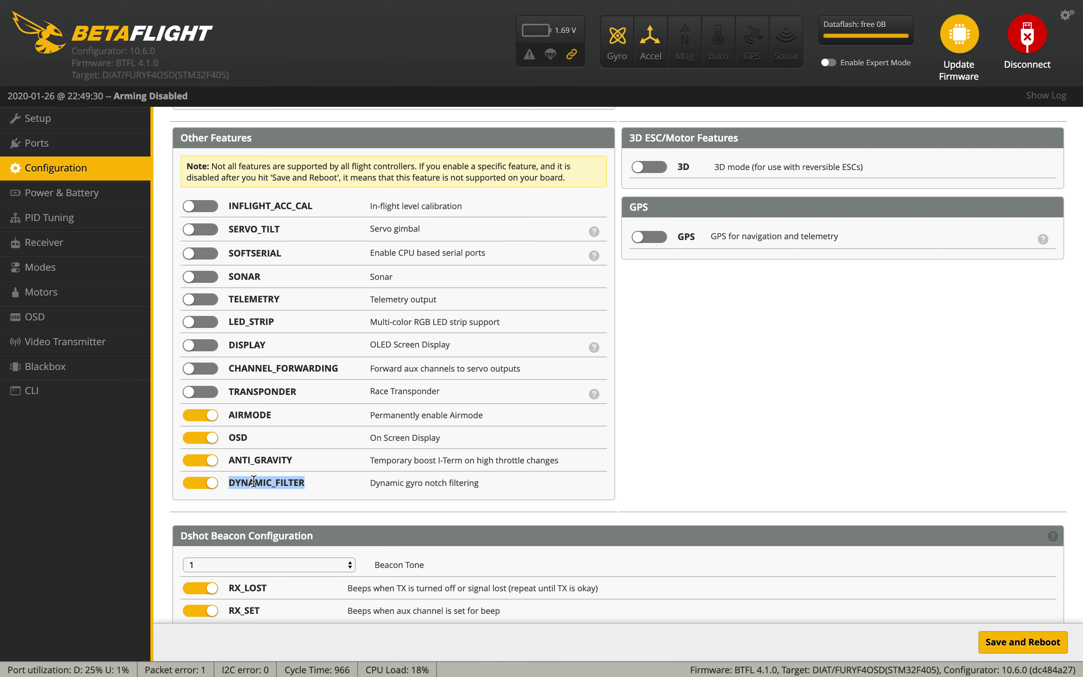
Review the Dshot Beacon and Beeper Configuration options through to the end of the configuration page.
scroll(254, 481, down, 2)
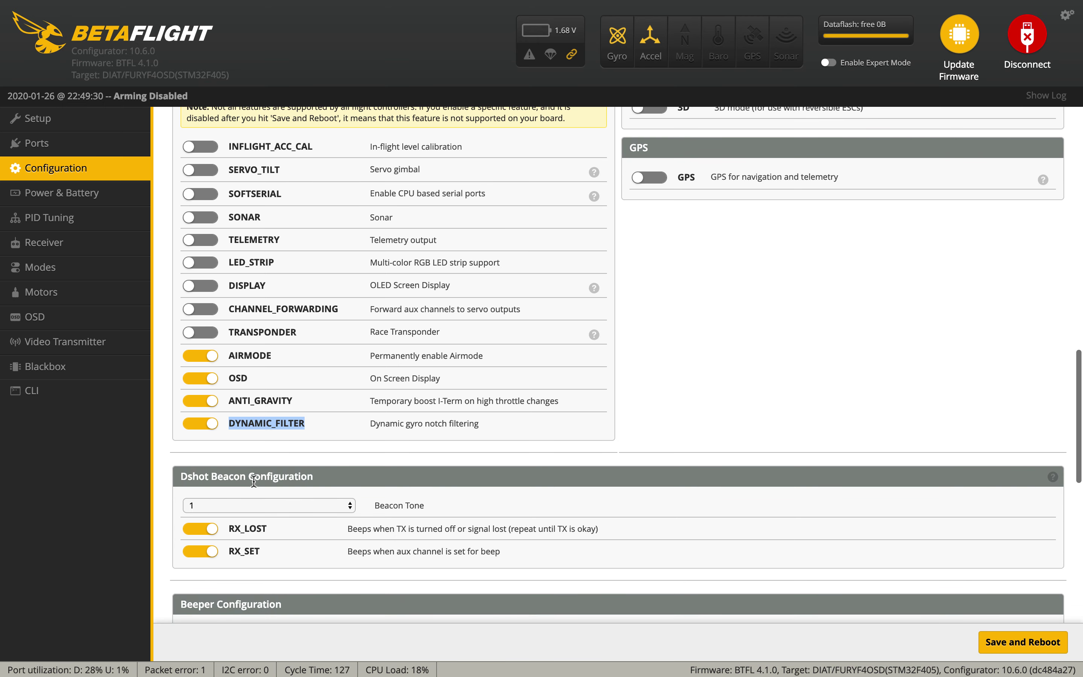
scroll(254, 481, down, 3)
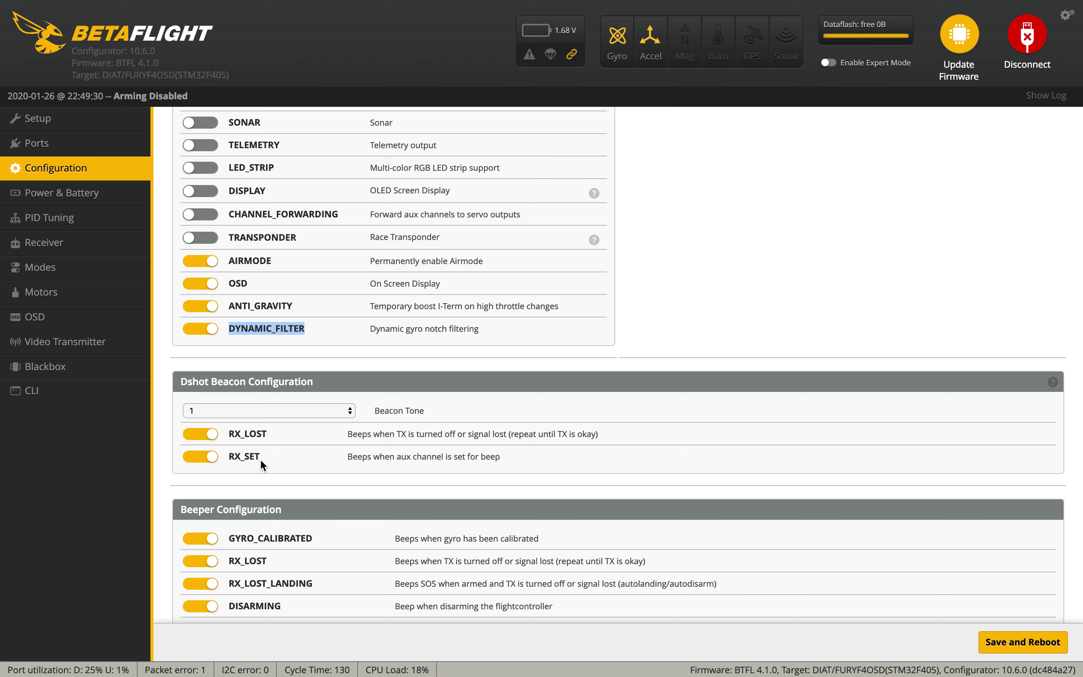
scroll(263, 465, down, 10)
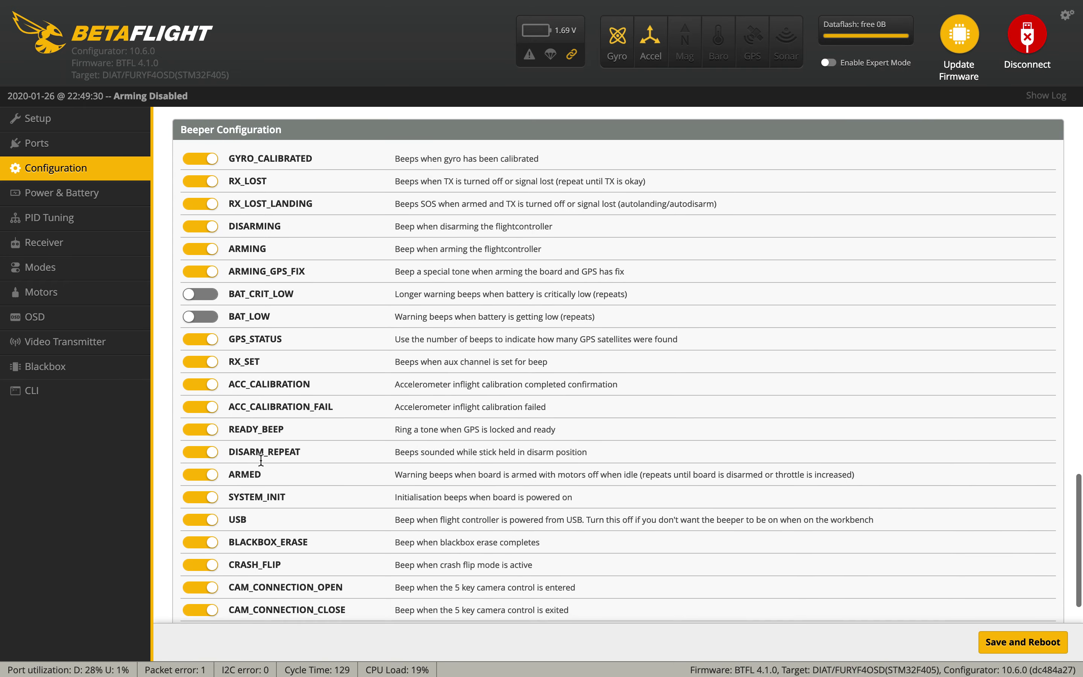
scroll(261, 460, down, 1)
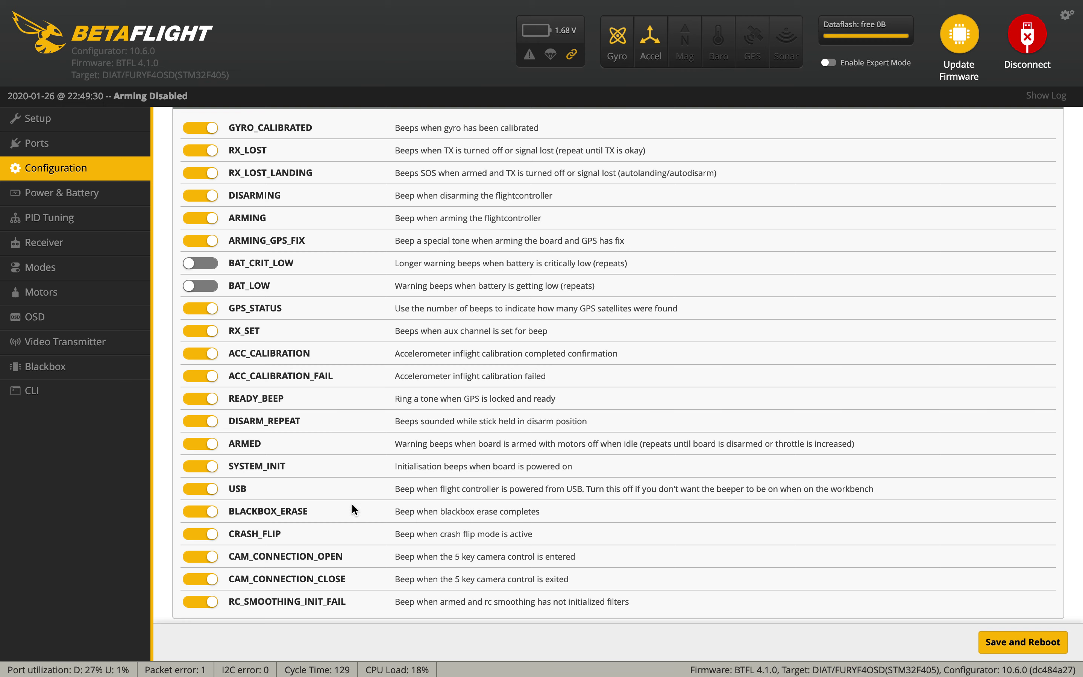
scroll(254, 571, down, 1)
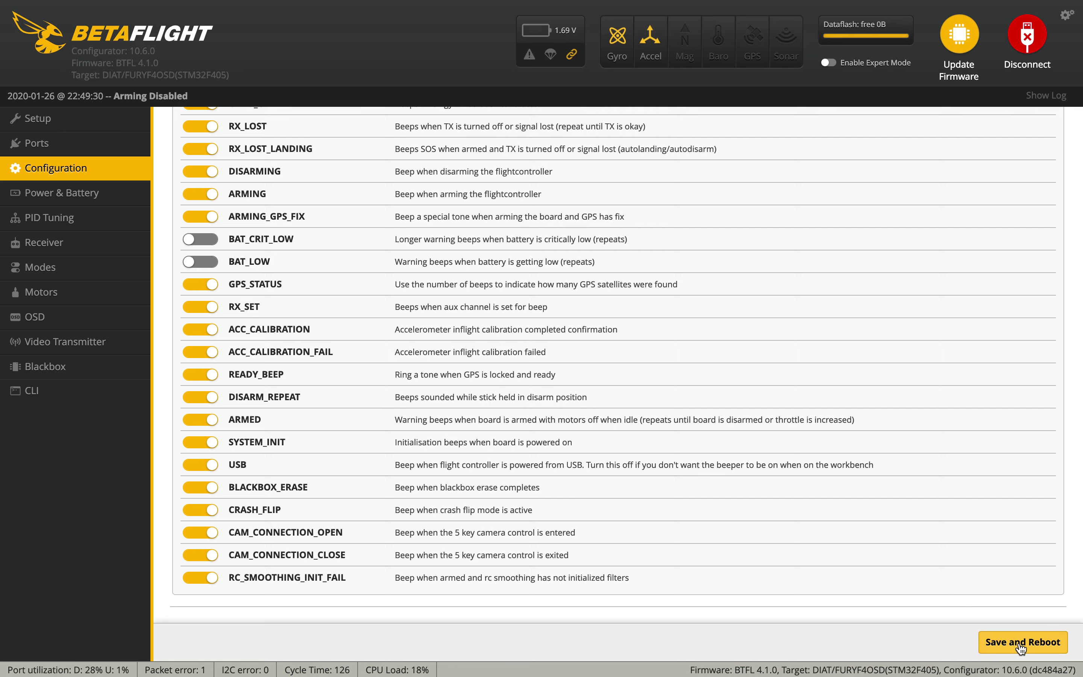
scroll(756, 303, up, 10)
scroll(757, 303, down, 10)
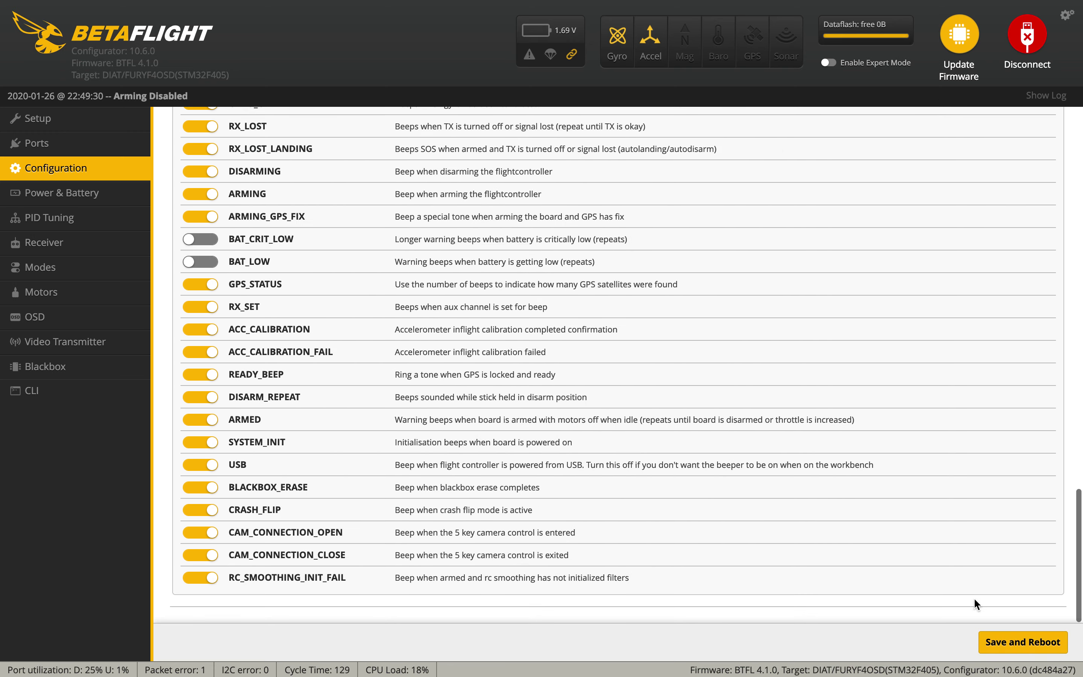
Save the configuration, reboot the flight controller and reconnect to it.
click(1022, 648)
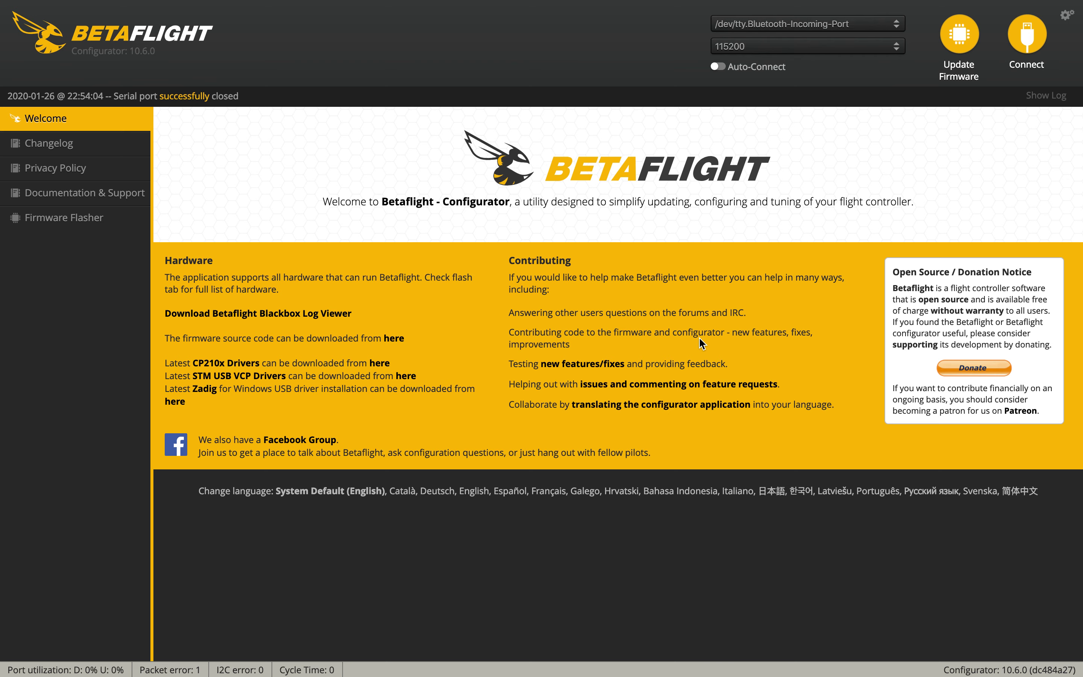
click(715, 67)
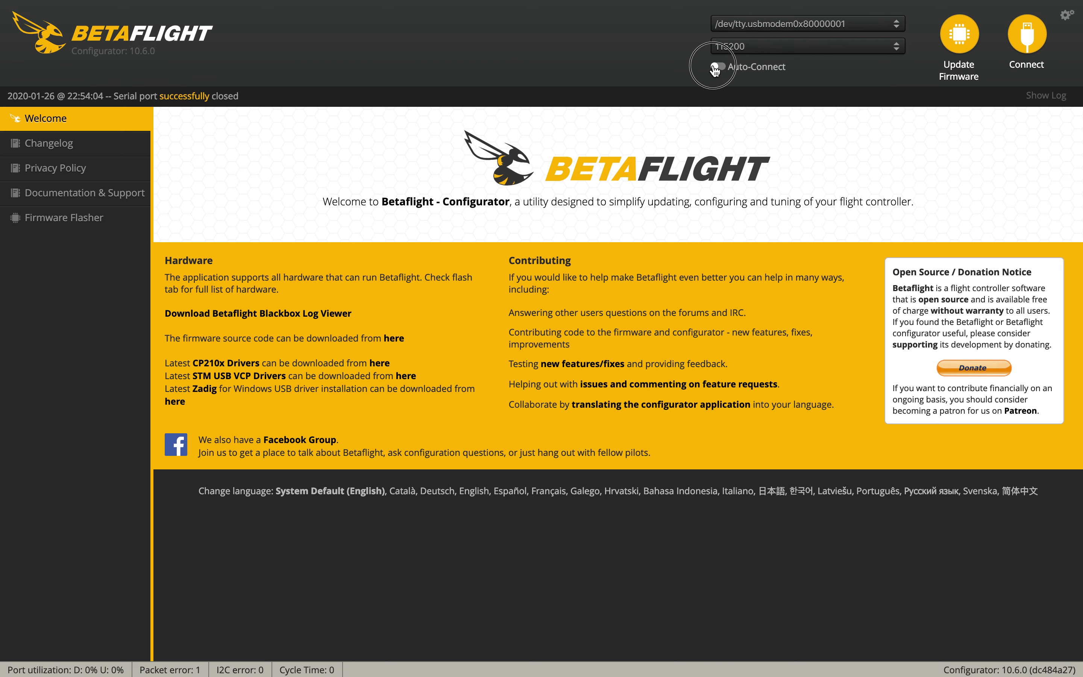
click(1025, 40)
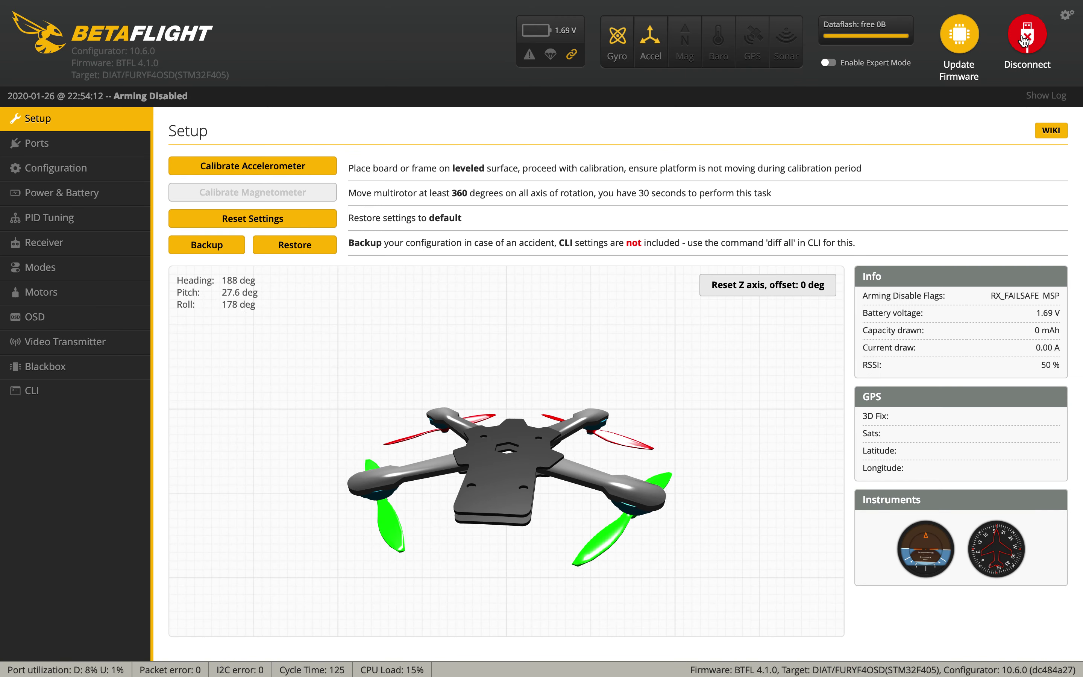
Open the Receiver settings and inspect the channel map alongside the roll, pitch, yaw and throttle channels.
click(80, 242)
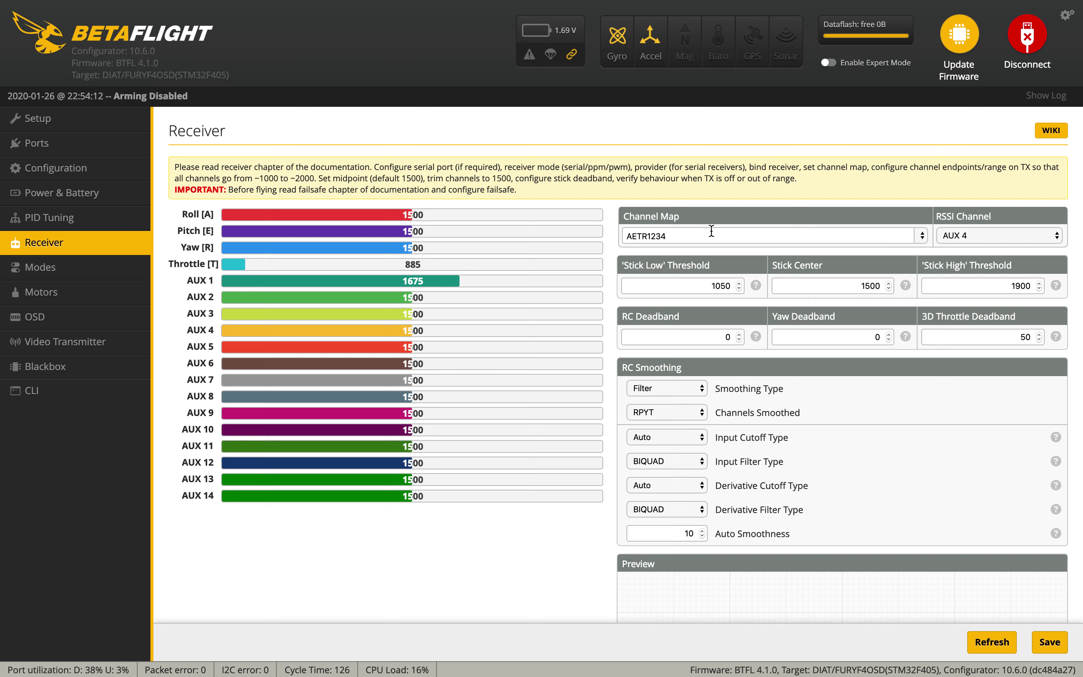
drag(677, 236, 626, 238)
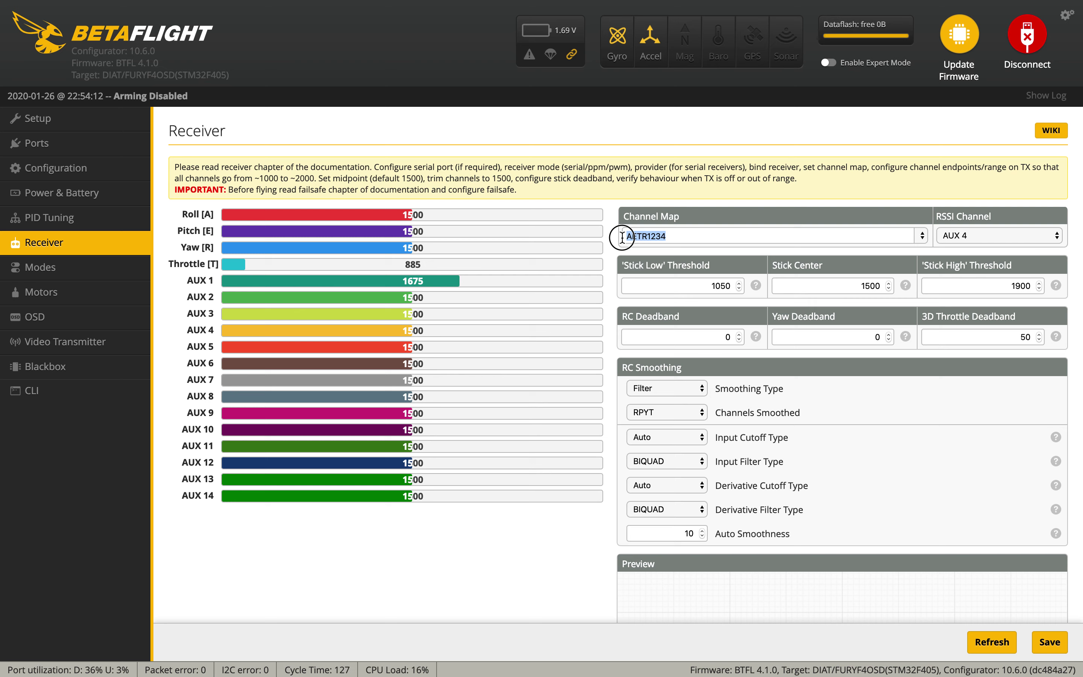
click(208, 214)
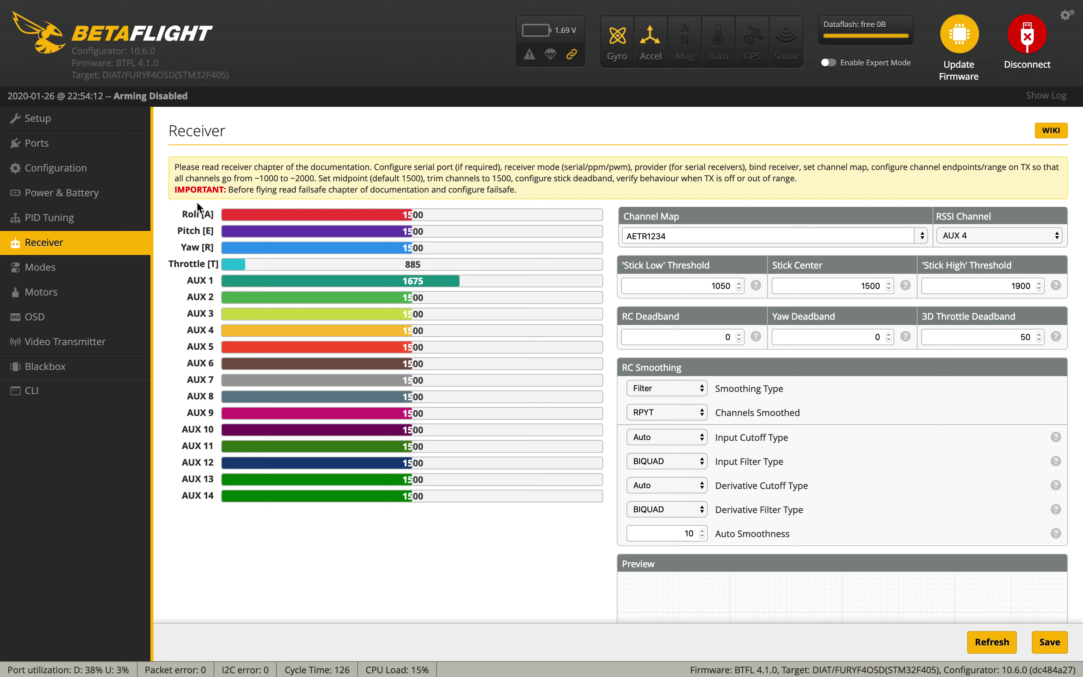
drag(684, 236, 652, 236)
double_click(735, 232)
mouse_move(913, 5)
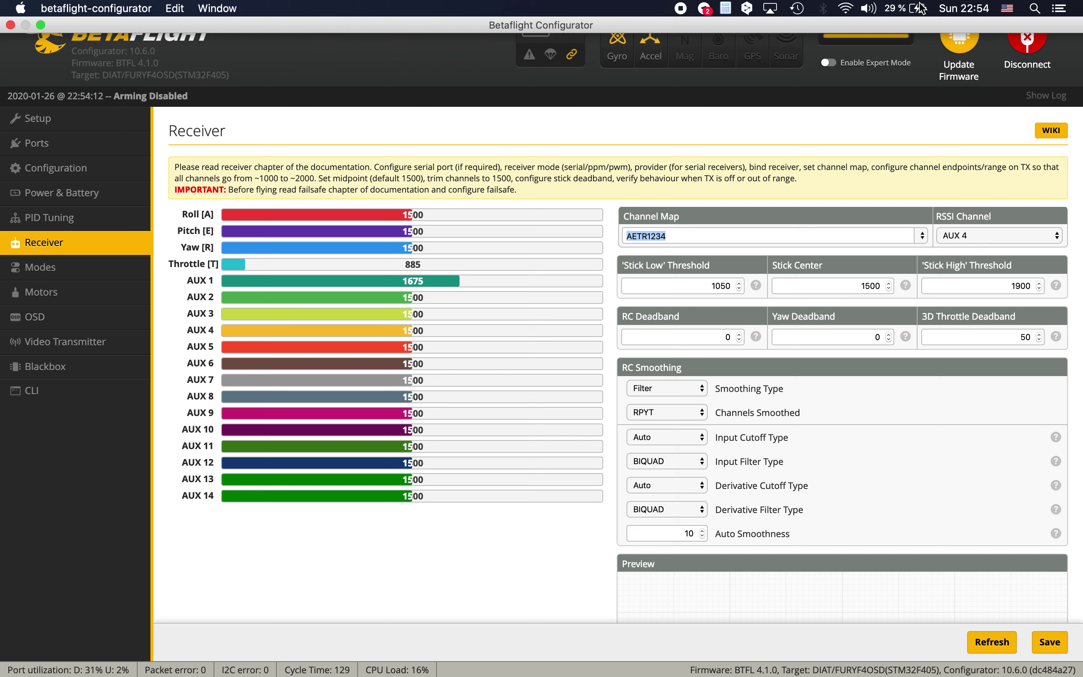
click(906, 144)
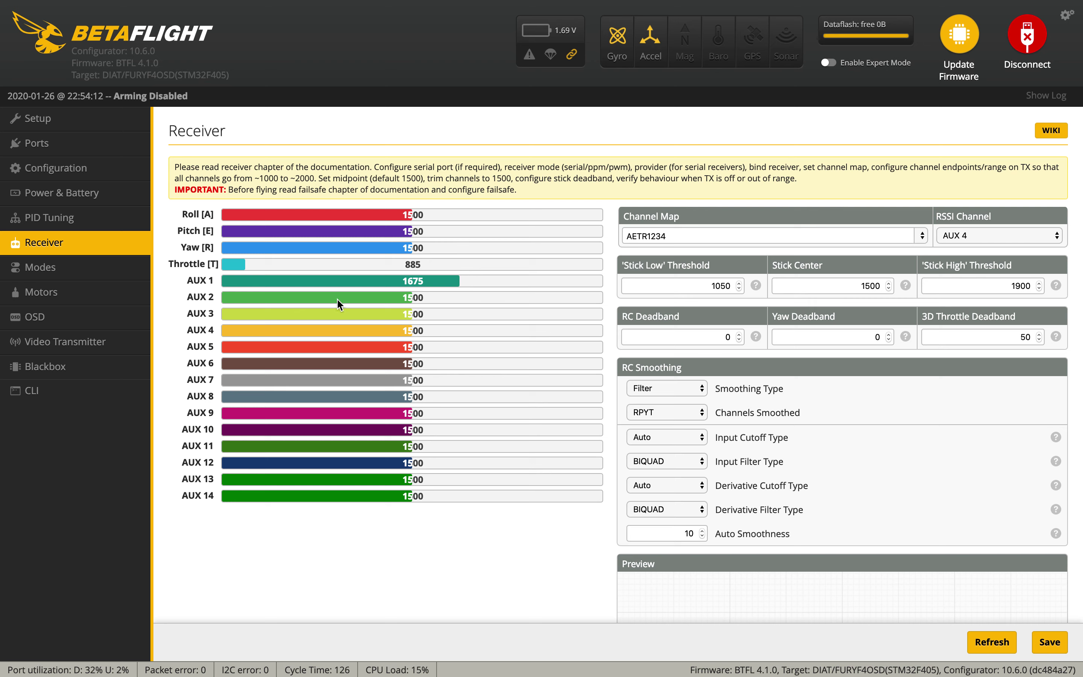
Inspect the AUX channels, especially AUX 1 and AUX 2, and compare them with the roll, pitch, yaw and throttle channels.
drag(193, 280, 216, 332)
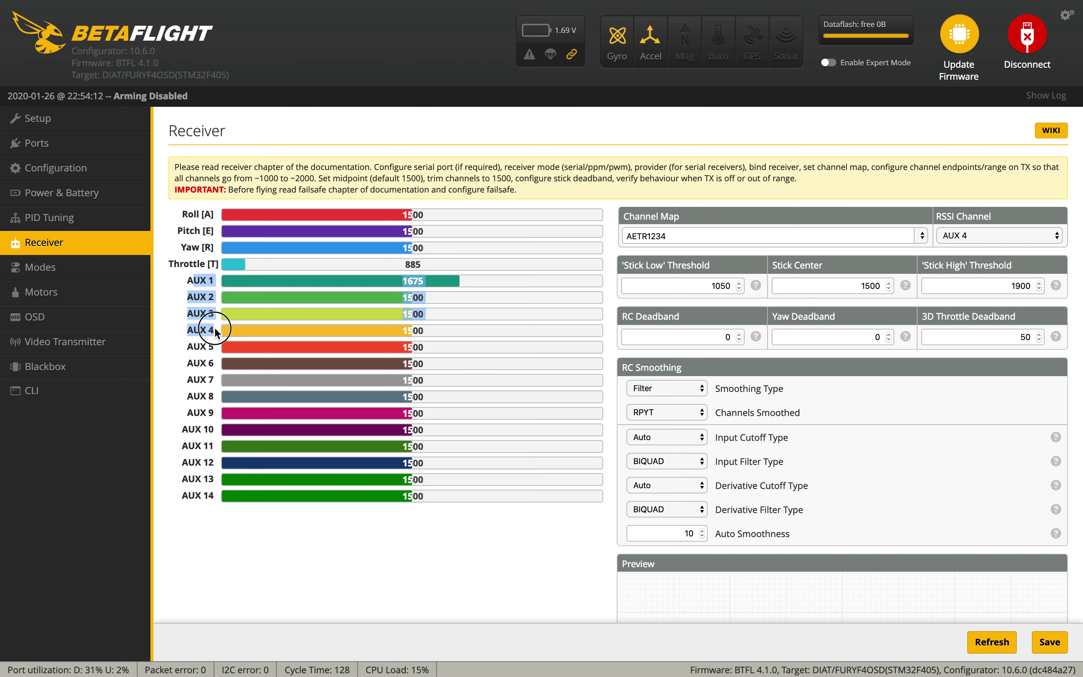
click(200, 279)
double_click(209, 278)
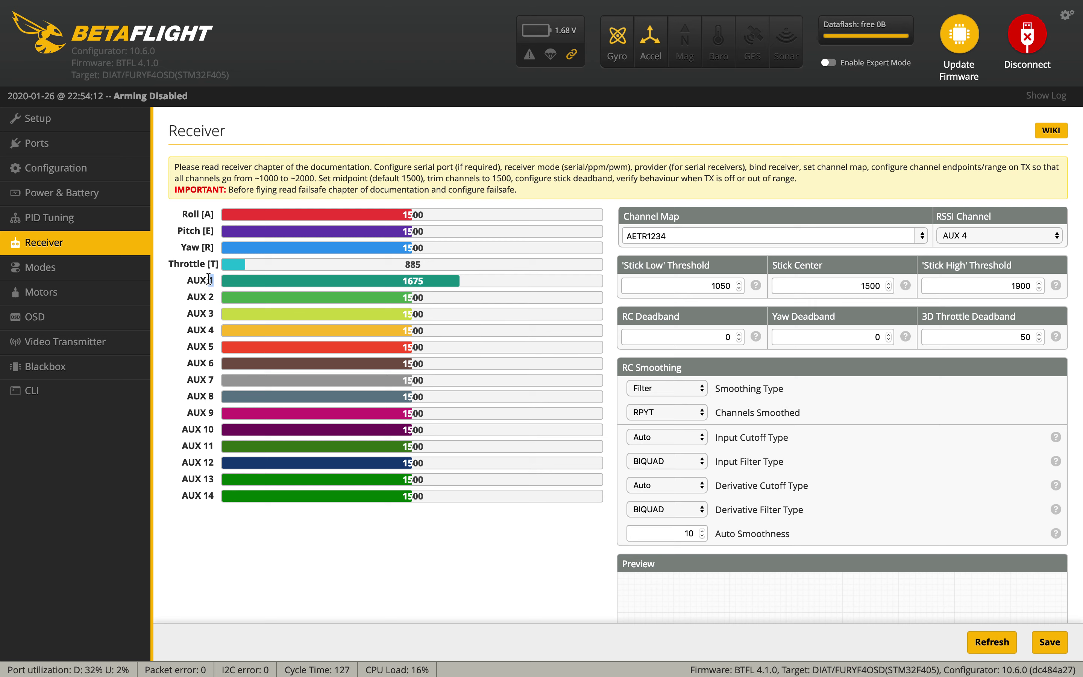
double_click(209, 296)
drag(180, 210, 220, 264)
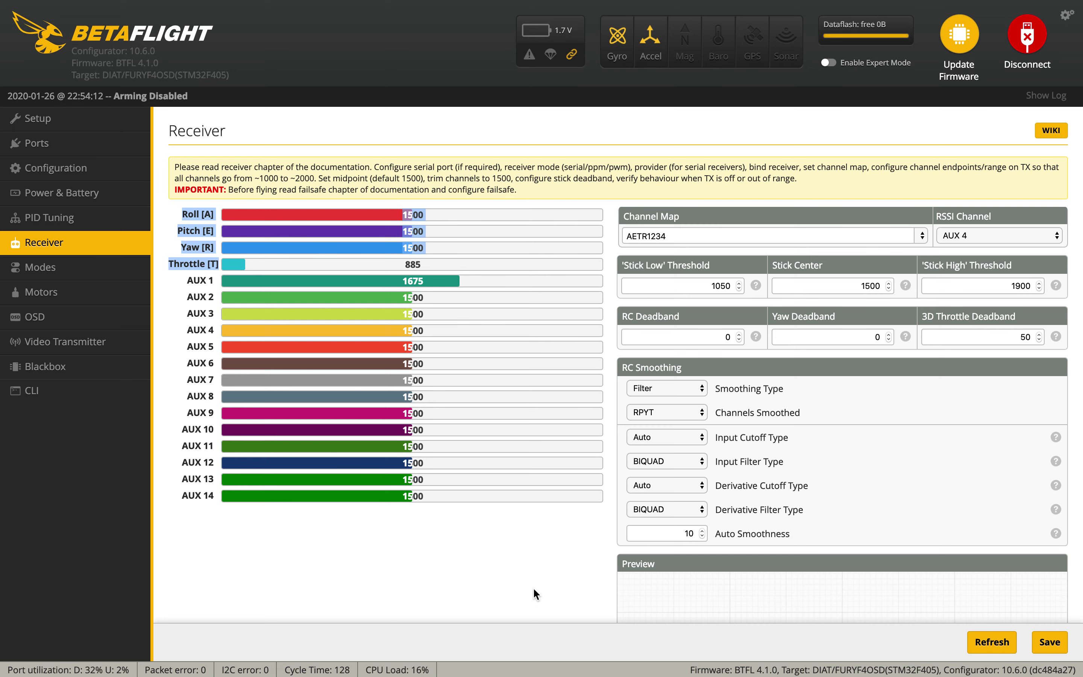
Examine the RC Smoothing settings, the model preview and the channel graph in the rest of the receiver settings.
scroll(532, 588, down, 5)
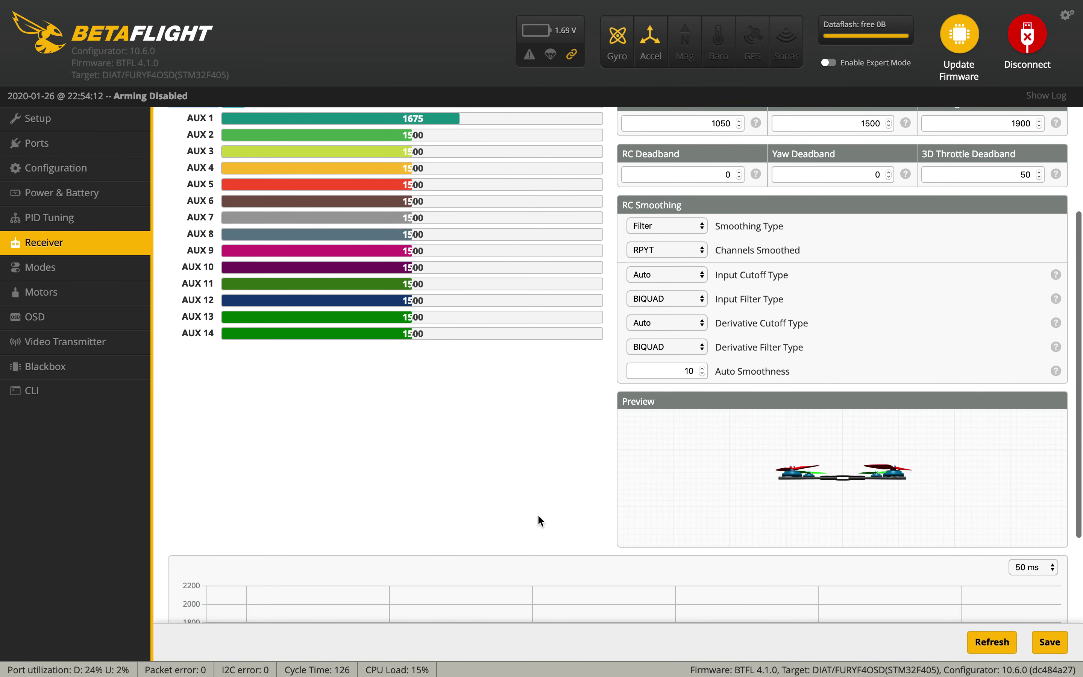
scroll(568, 496, down, 1)
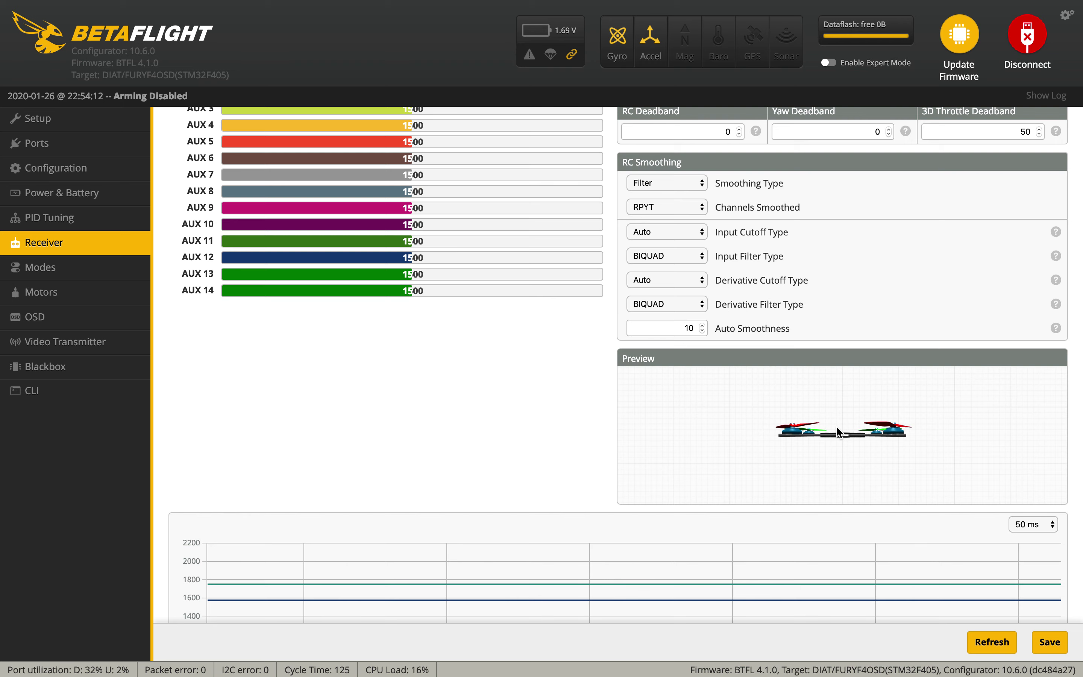
scroll(577, 323, up, 5)
scroll(578, 322, down, 3)
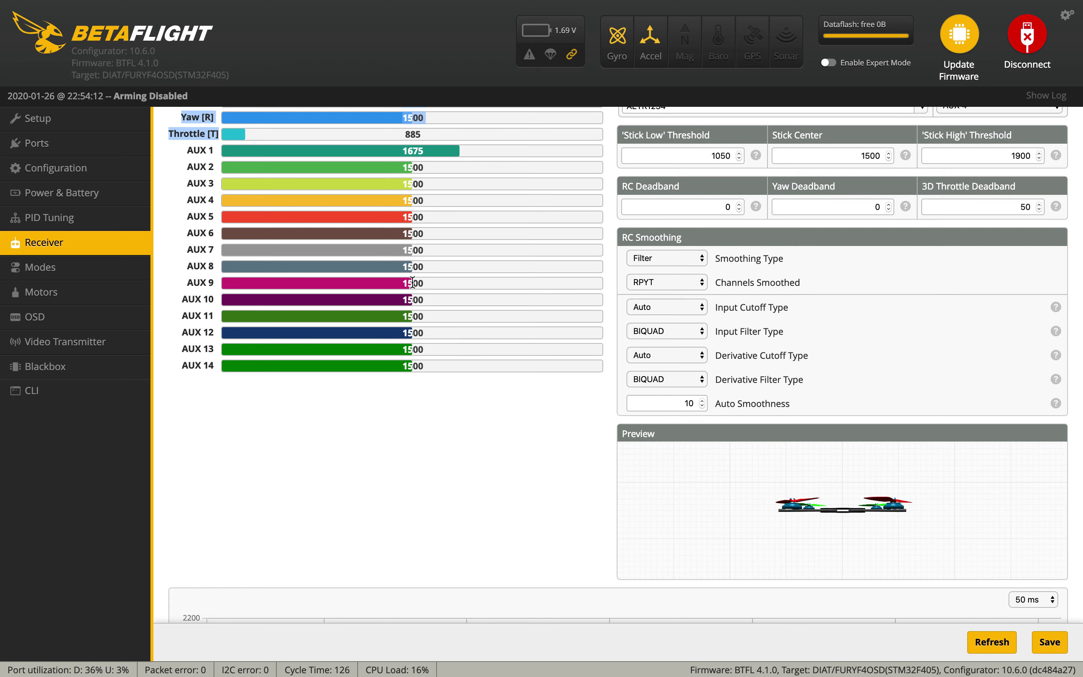
click(191, 128)
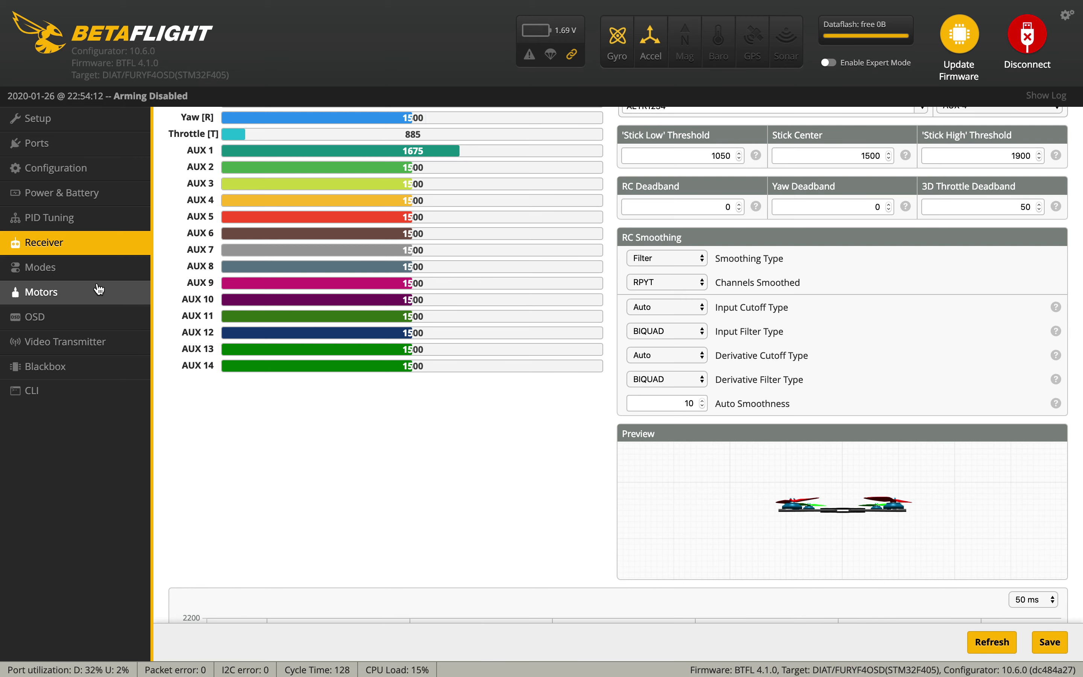
Review the Power & Battery settings, and inspect the PID profile values and sliders under PID Tuning.
click(92, 196)
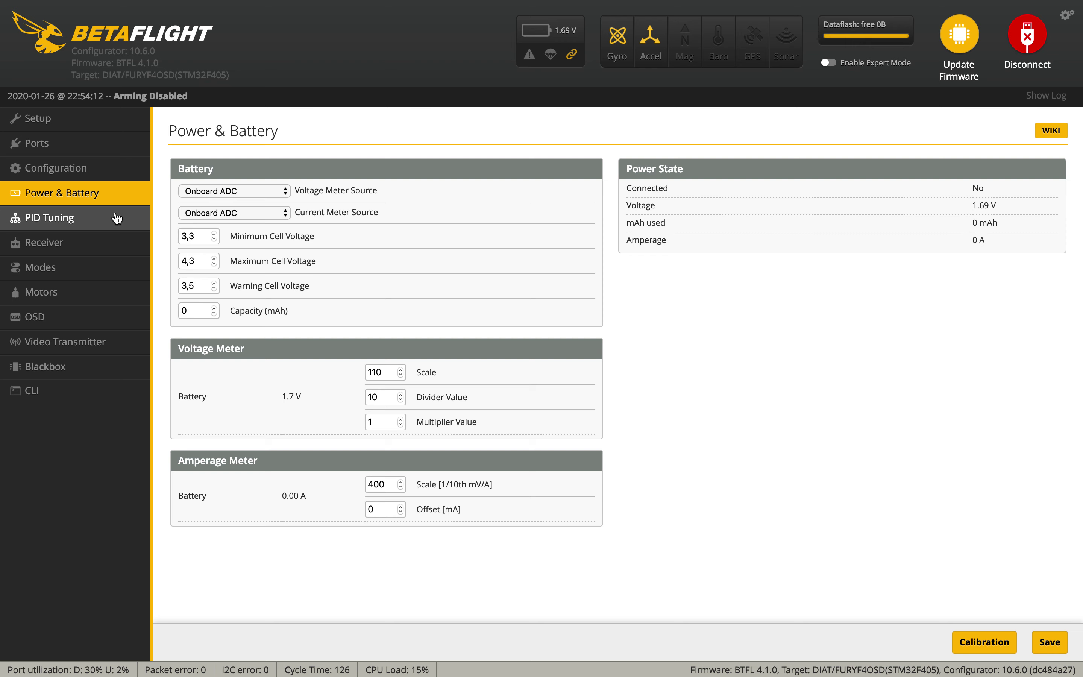
click(56, 220)
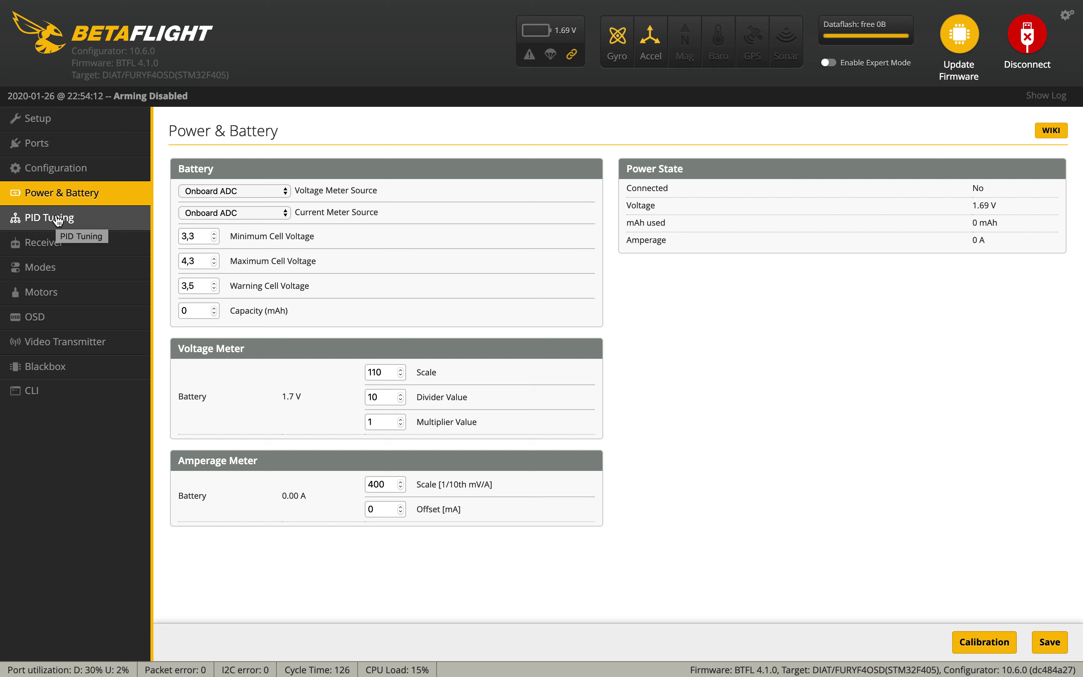
click(57, 219)
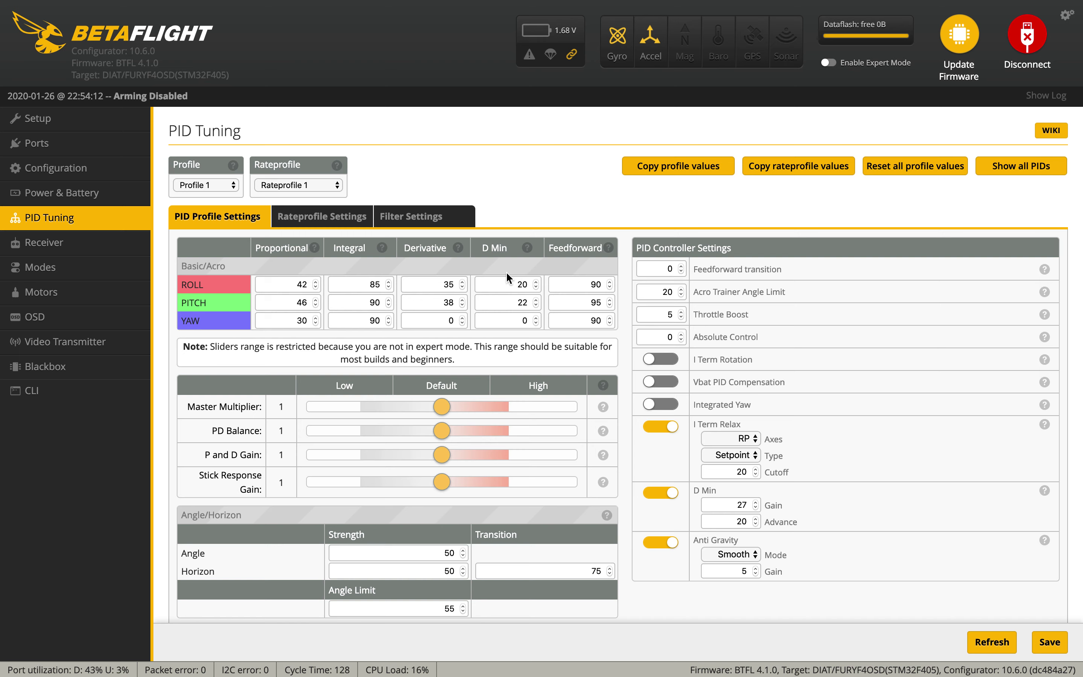
click(152, 67)
click(176, 63)
In the rate profile settings, try a ROLL RC Rate of 1,23 and restore it to 1,00.
click(337, 219)
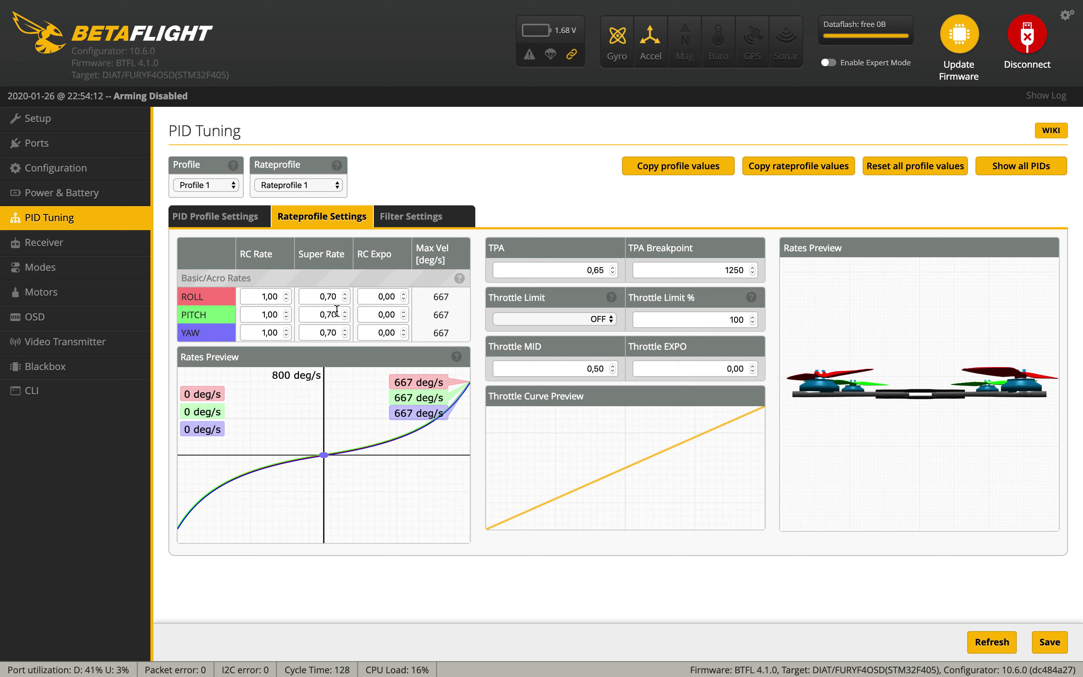
drag(286, 293, 287, 296)
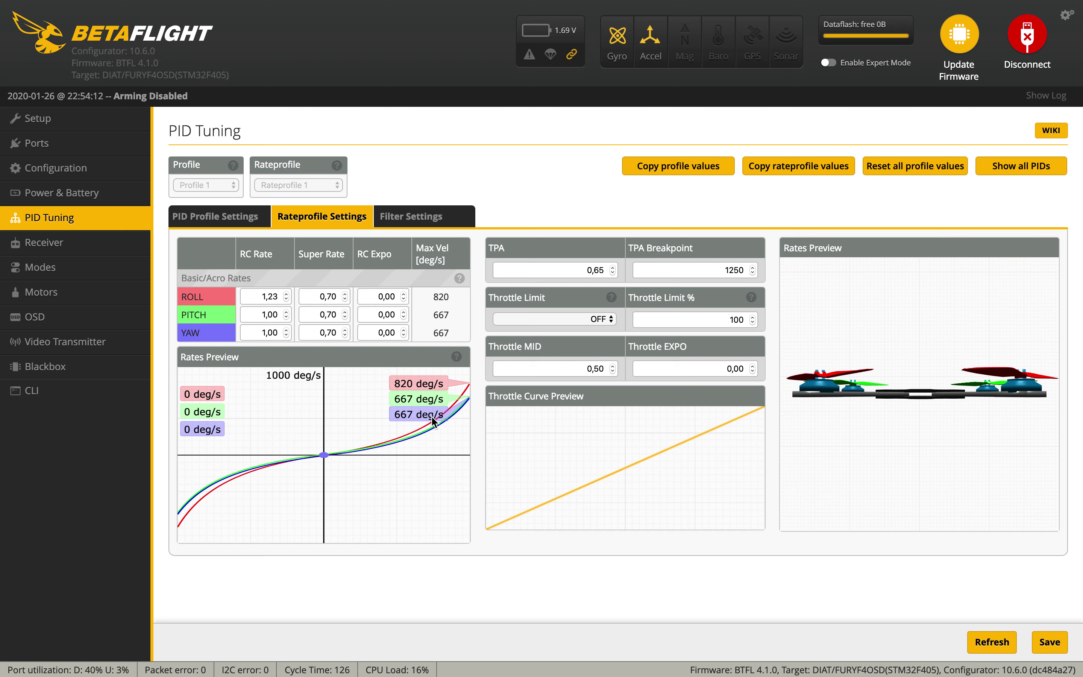
click(287, 299)
click(286, 302)
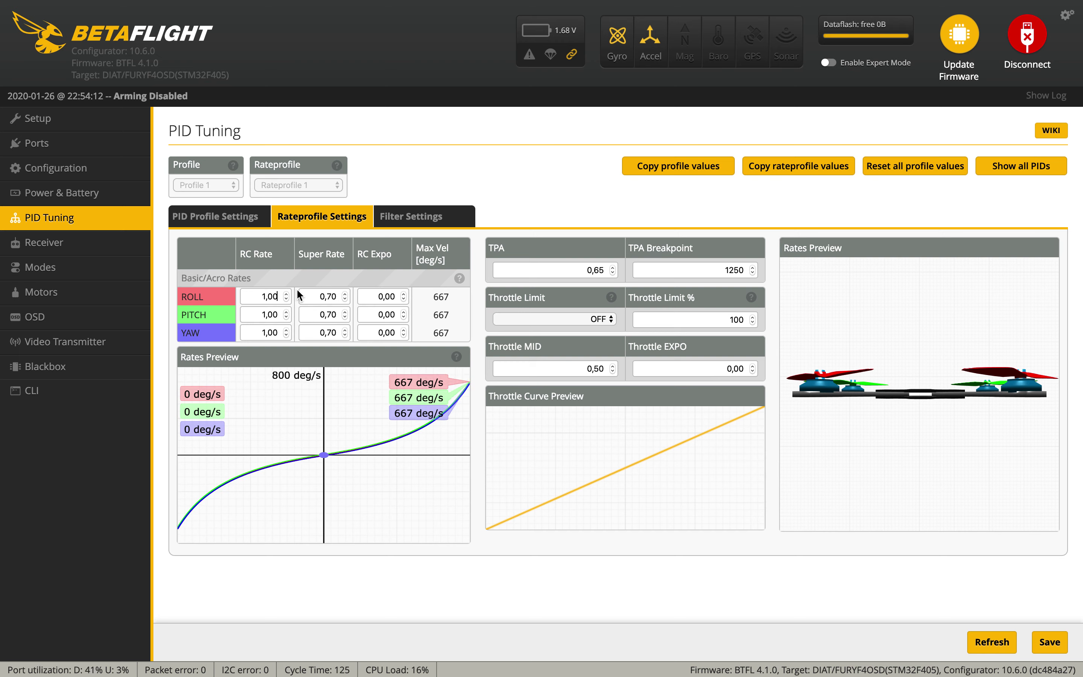
Try a ROLL Super Rate of 0,76 to see its effect on the rates curve, and return it to 0,70.
click(345, 295)
click(344, 295)
click(345, 294)
click(344, 294)
click(344, 295)
click(345, 295)
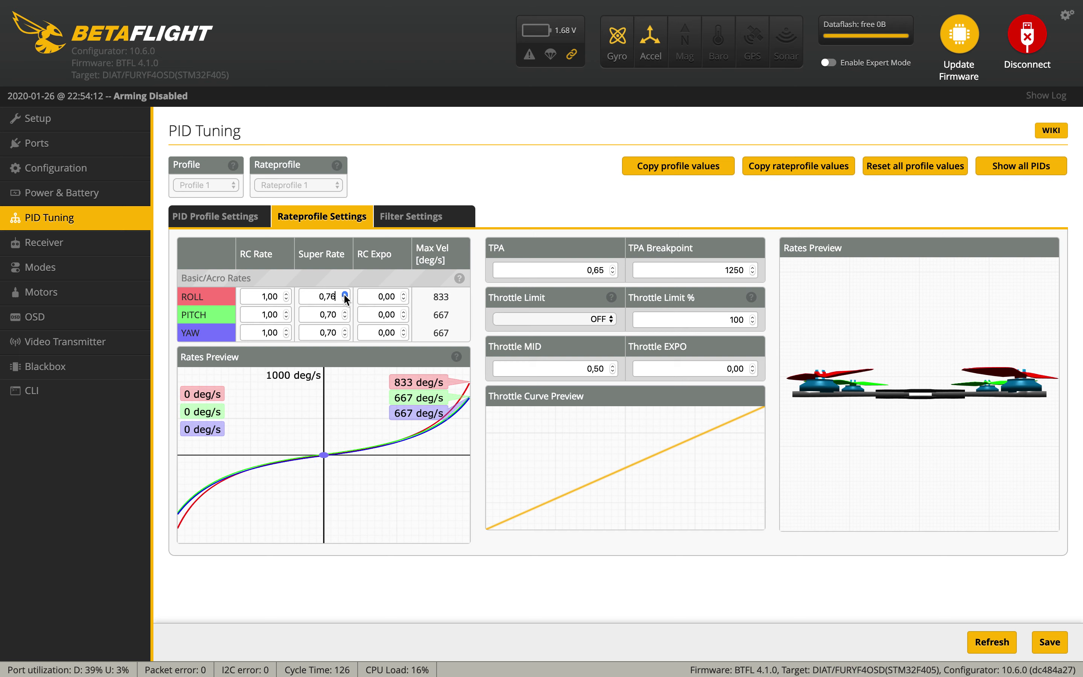
click(345, 300)
click(344, 300)
click(345, 301)
click(344, 300)
click(345, 300)
click(344, 300)
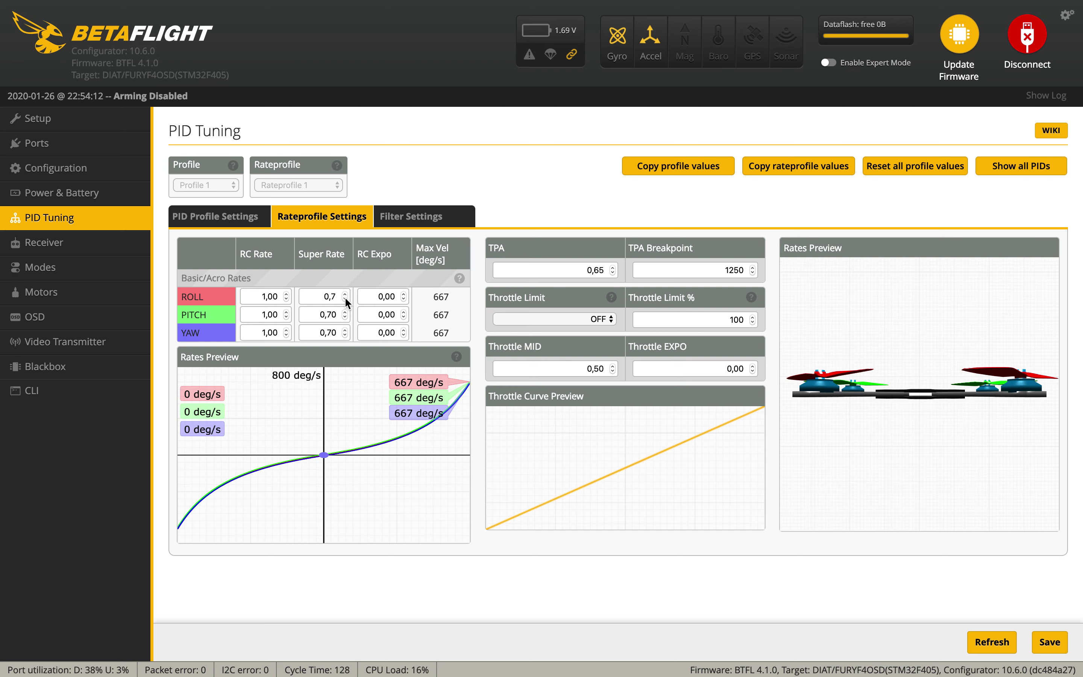
Try a ROLL RC Expo of 0,40, compare the curves in the rates preview, and return the expo to 0,00.
drag(372, 297, 424, 298)
click(404, 294)
drag(405, 294, 405, 294)
mouse_move(329, 453)
mouse_down()
mouse_move(389, 449)
mouse_move(434, 425)
mouse_up()
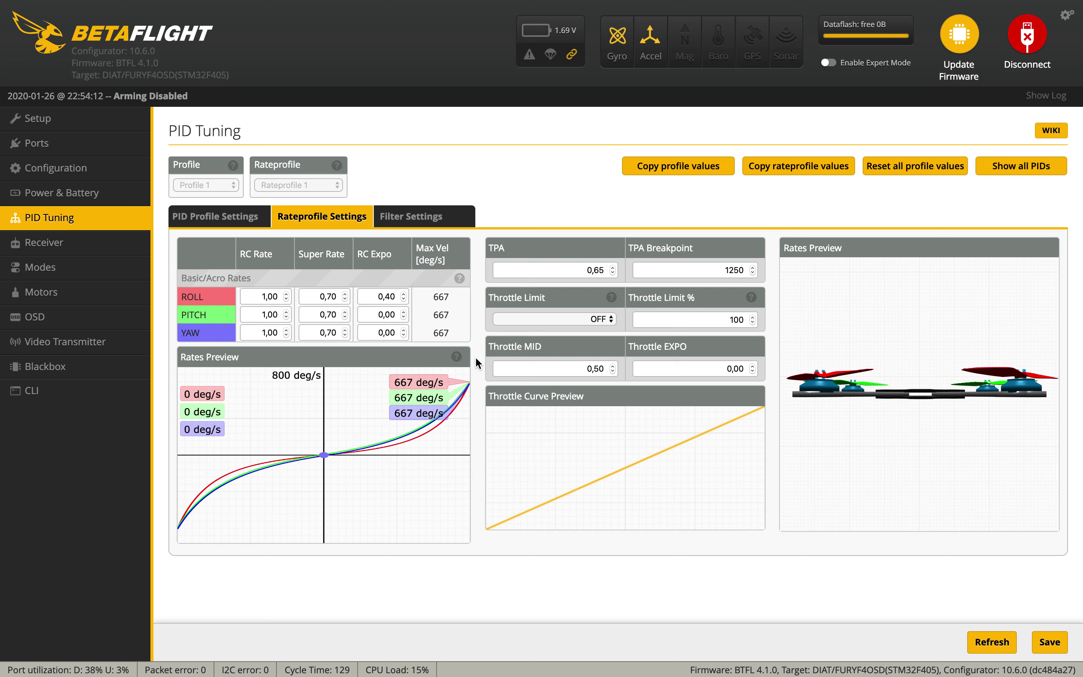
click(405, 304)
drag(405, 303, 405, 303)
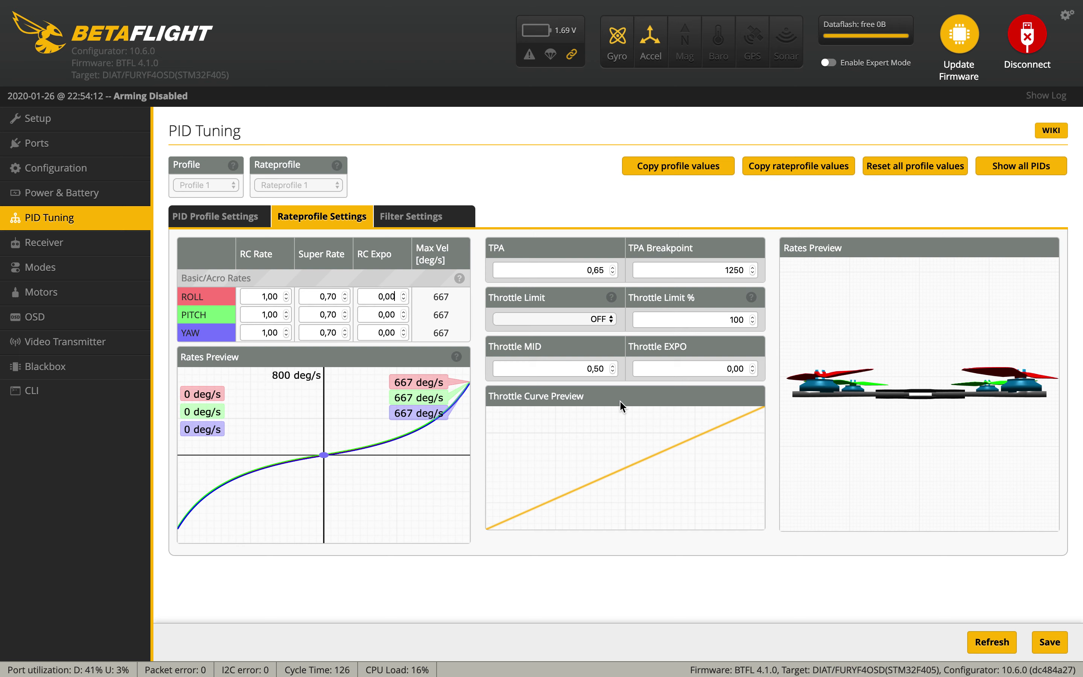
Check the Throttle Limit options, and review the gyro, D-term and dynamic notch settings under Filter Settings.
click(611, 320)
click(655, 341)
click(428, 219)
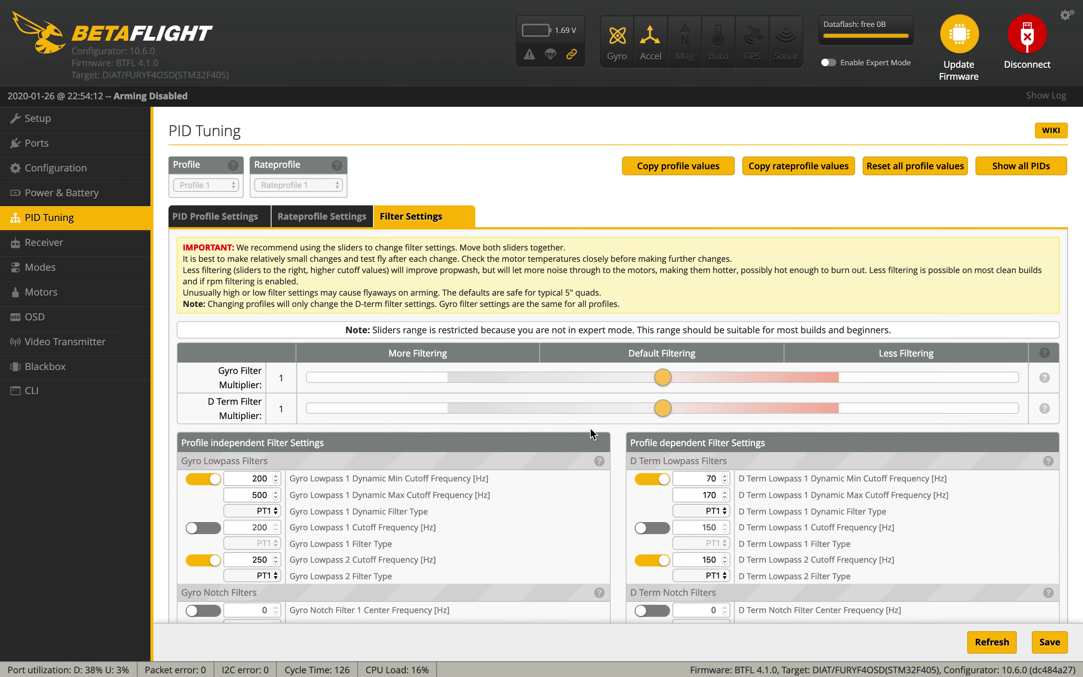
scroll(587, 529, down, 3)
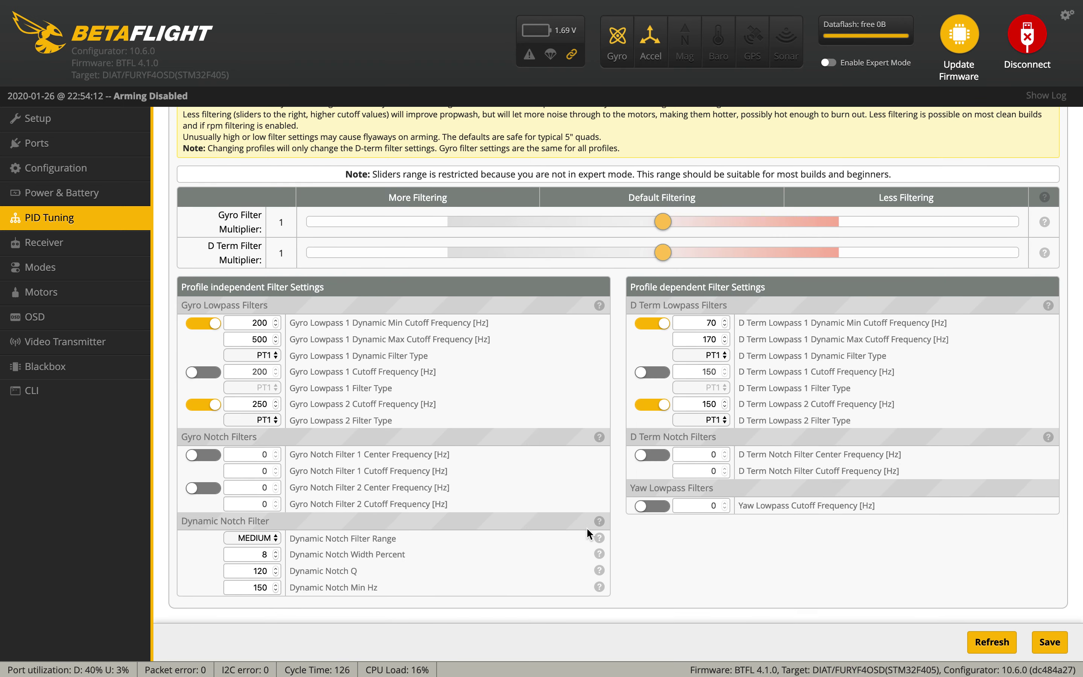
scroll(587, 529, up, 5)
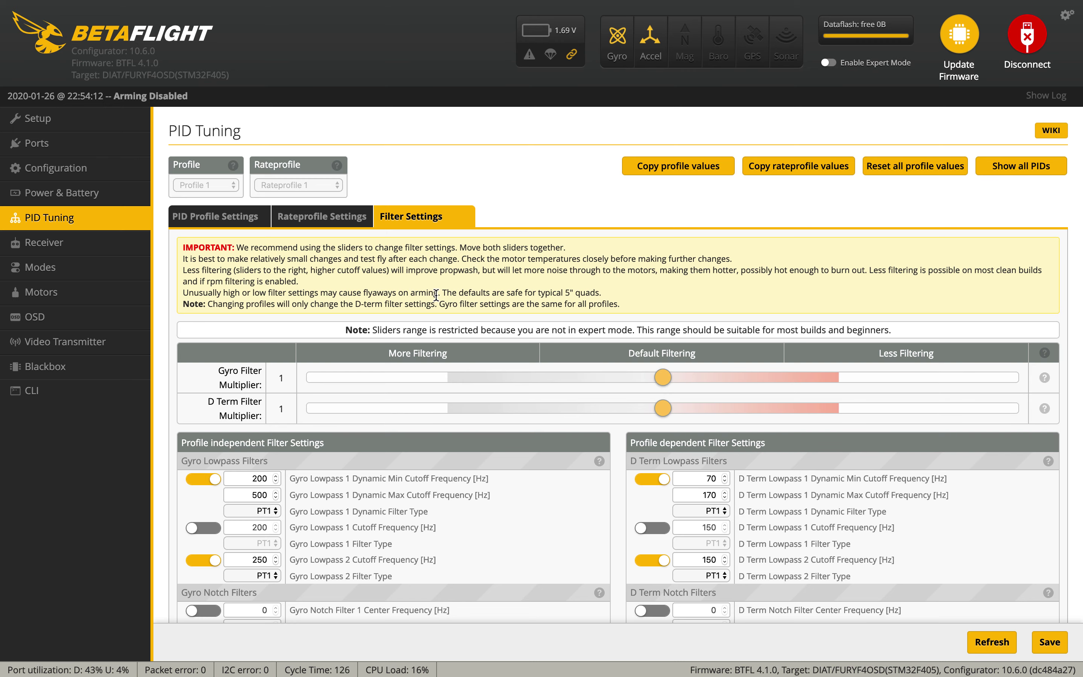
click(226, 224)
Open the Modes configuration and examine the ARM, ANGLE and HORIZON channel assignments and ranges.
click(96, 250)
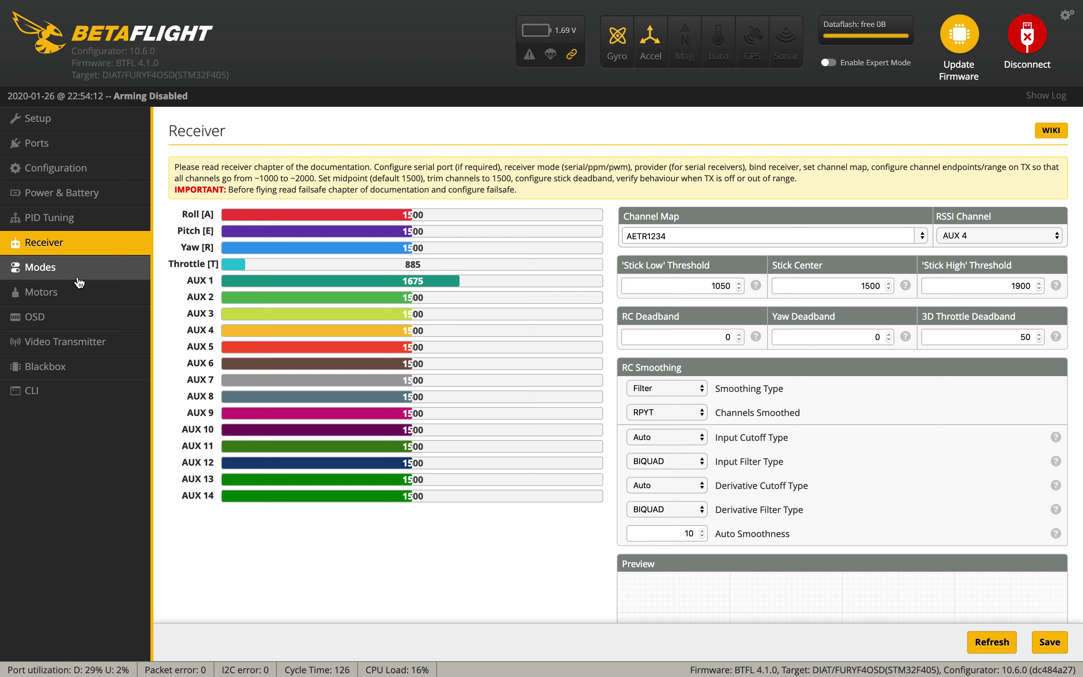
click(77, 278)
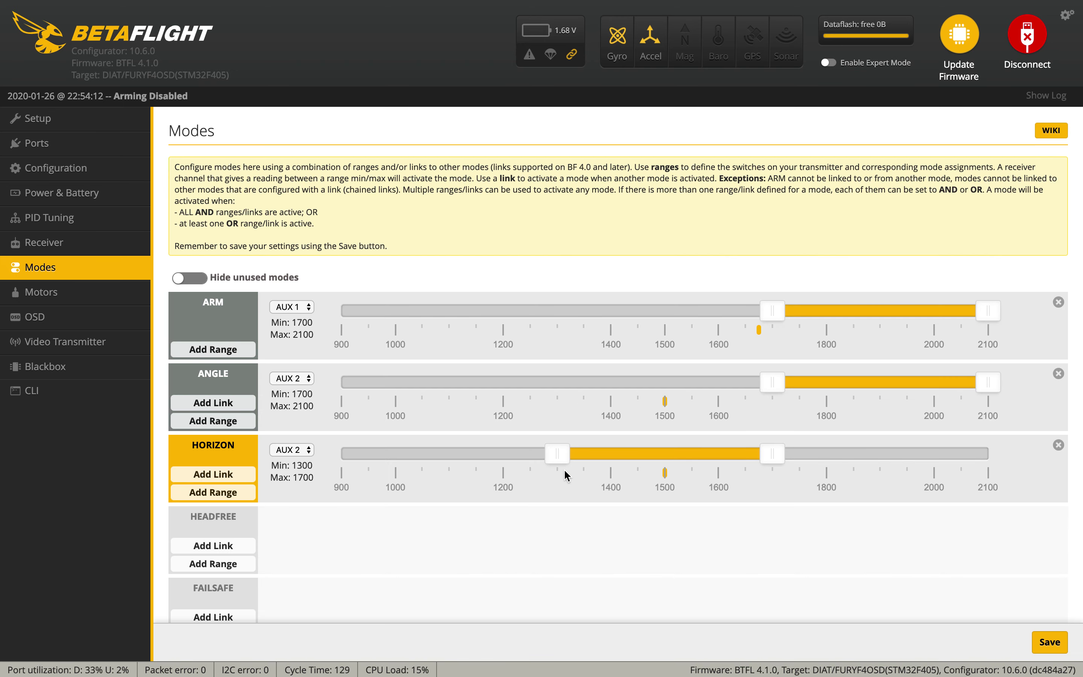
scroll(469, 508, down, 4)
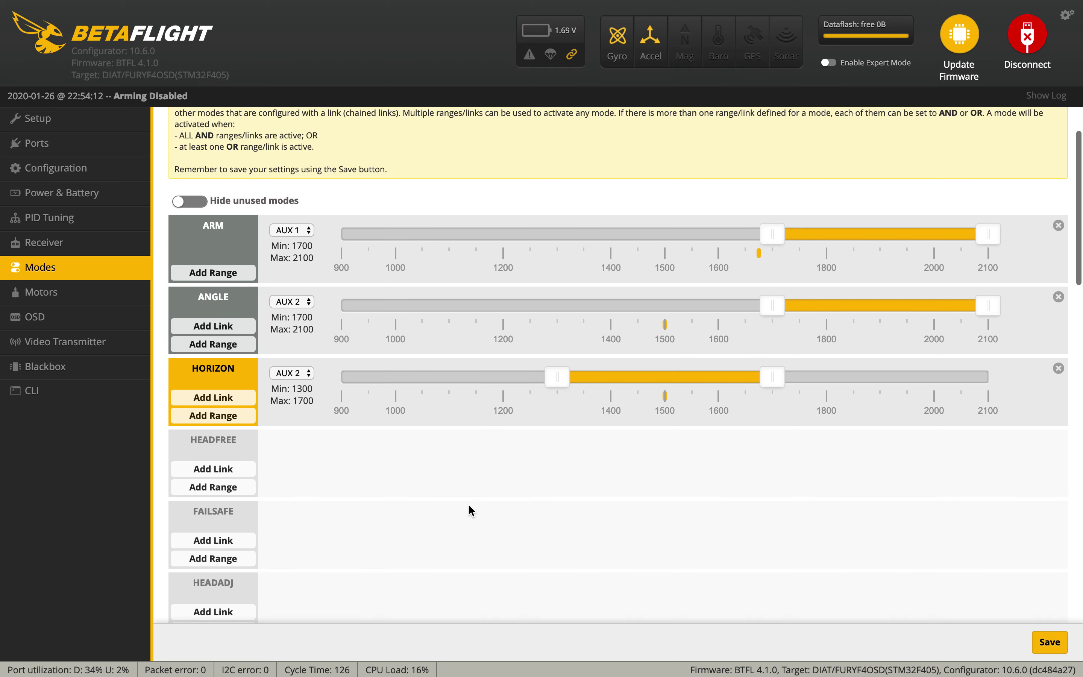
scroll(468, 503, up, 4)
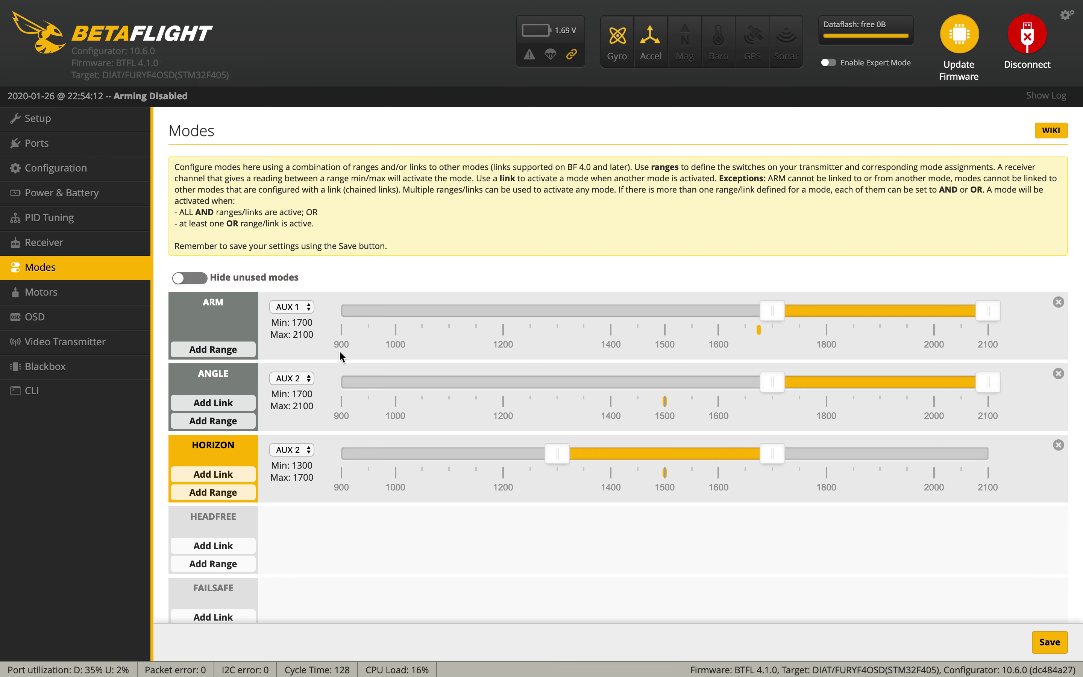
scroll(311, 334, down, 2)
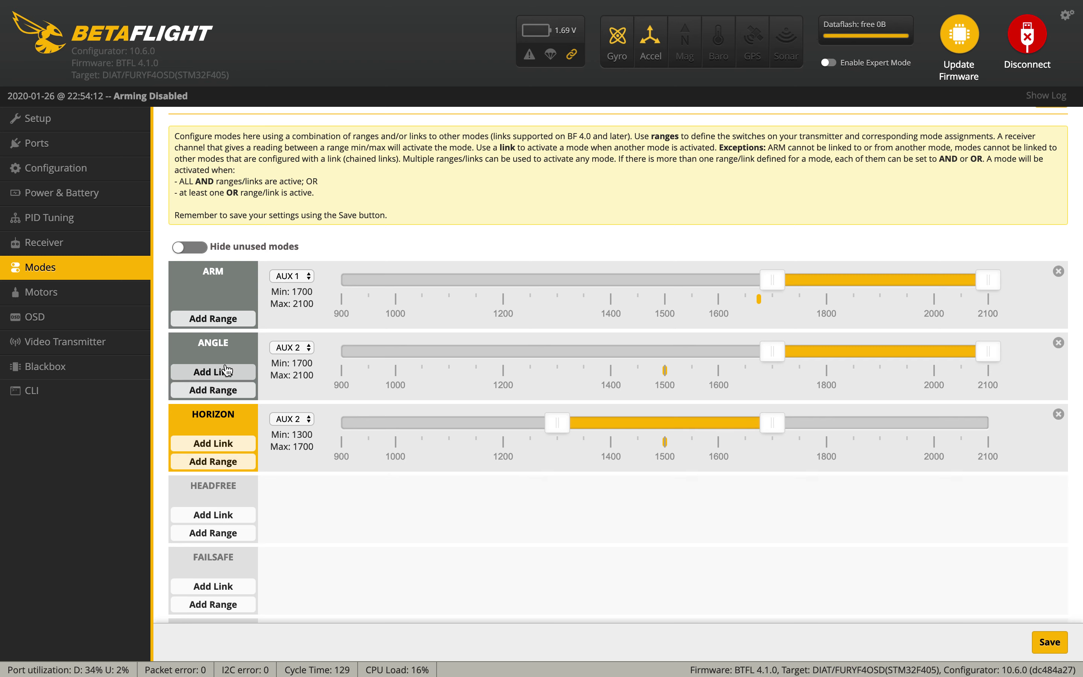
Inspect the ANGLE and HORIZON flight modes and their ranges on AUX 2.
double_click(216, 347)
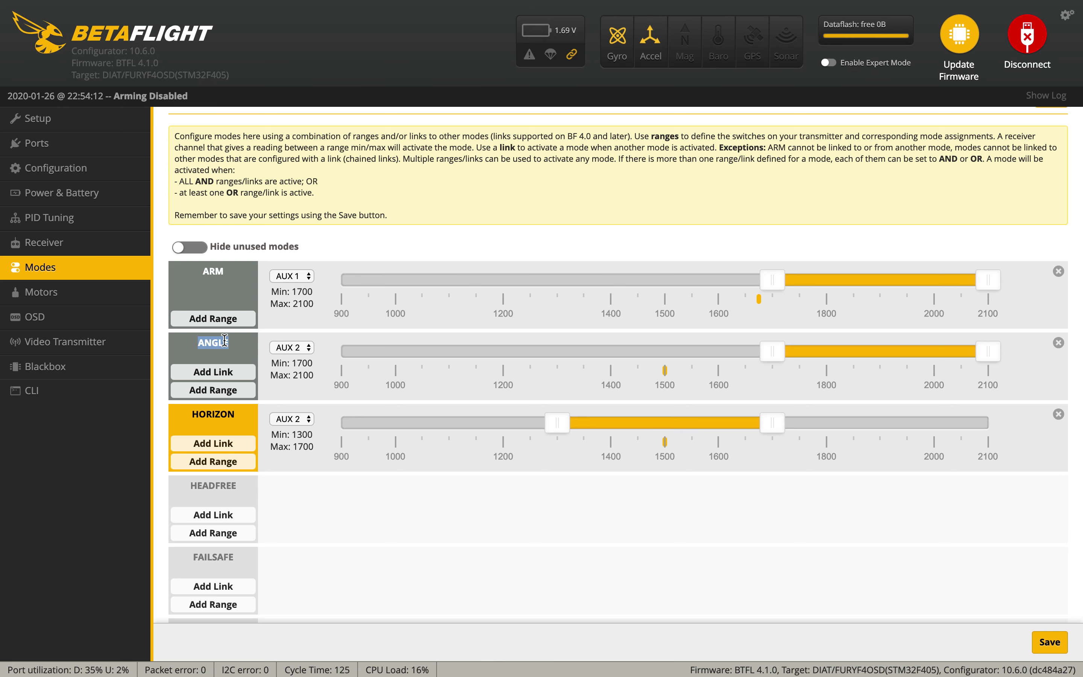
scroll(304, 421, down, 2)
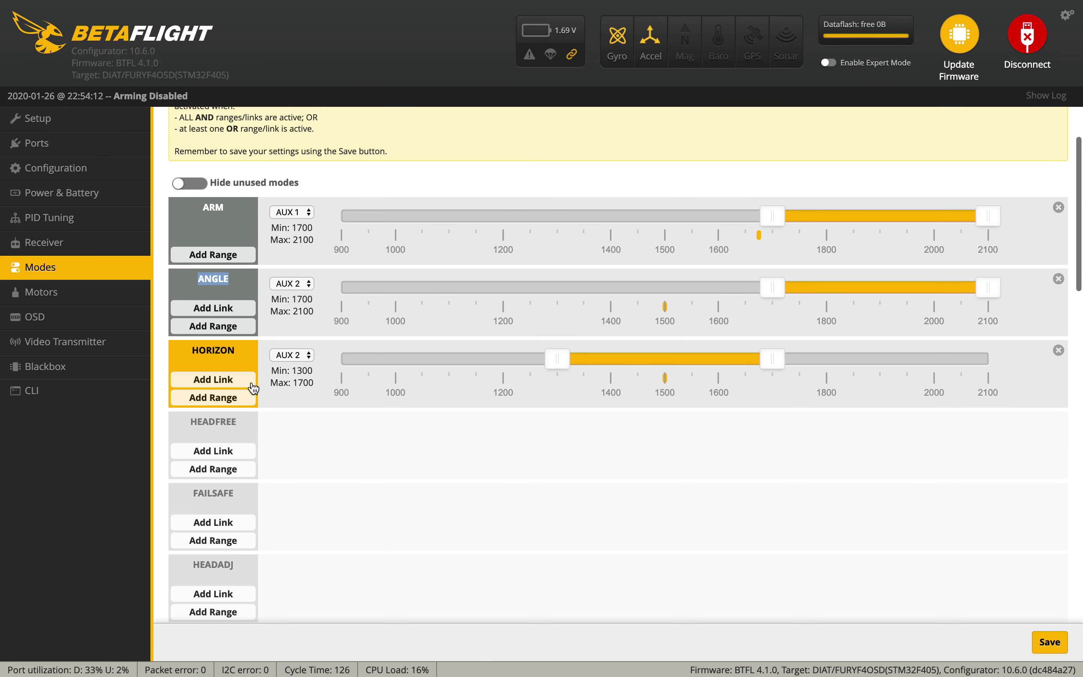
double_click(219, 350)
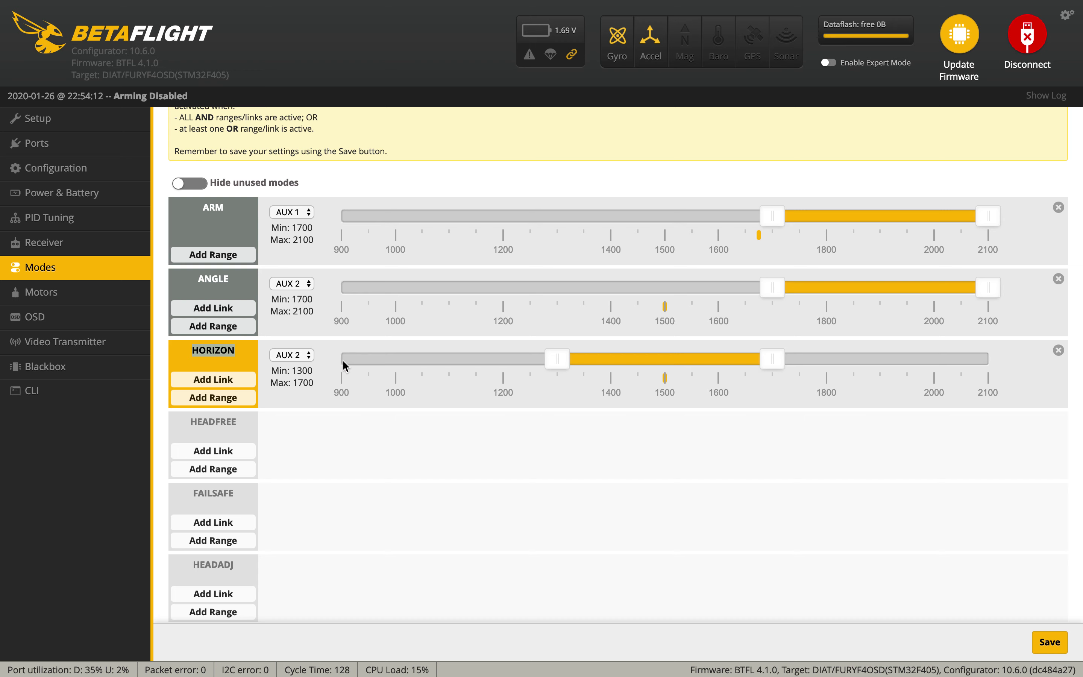
click(229, 353)
Inspect the BEEPER and FLIP OVER AFTER CRASH modes and their activation ranges on AUX 3.
scroll(512, 490, down, 6)
scroll(511, 488, down, 2)
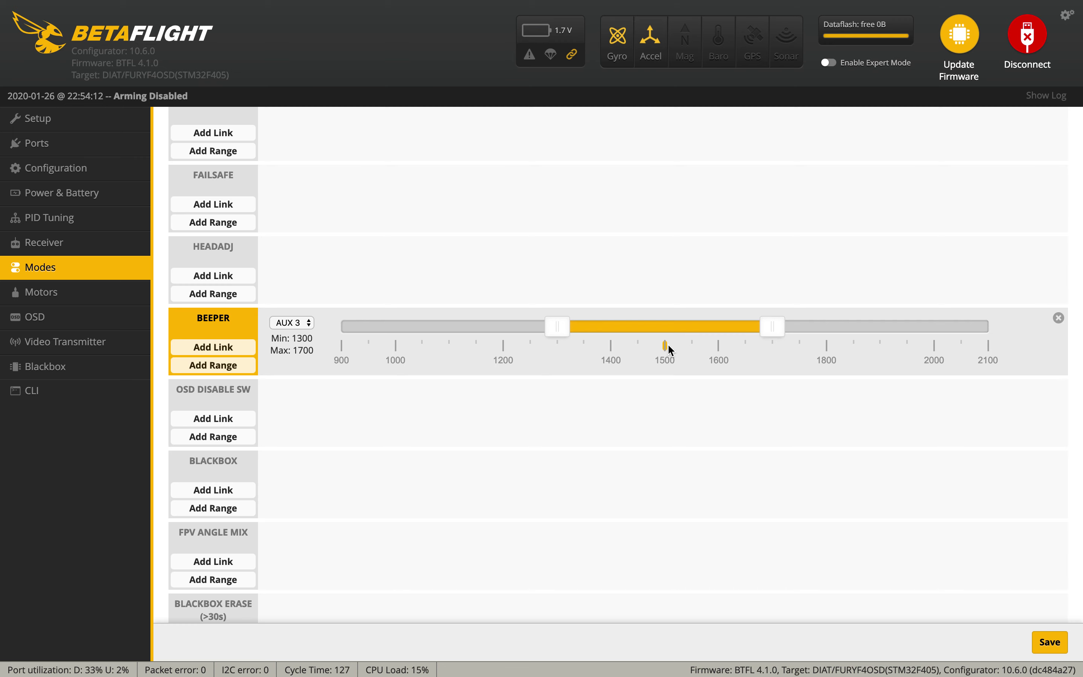
scroll(640, 432, down, 8)
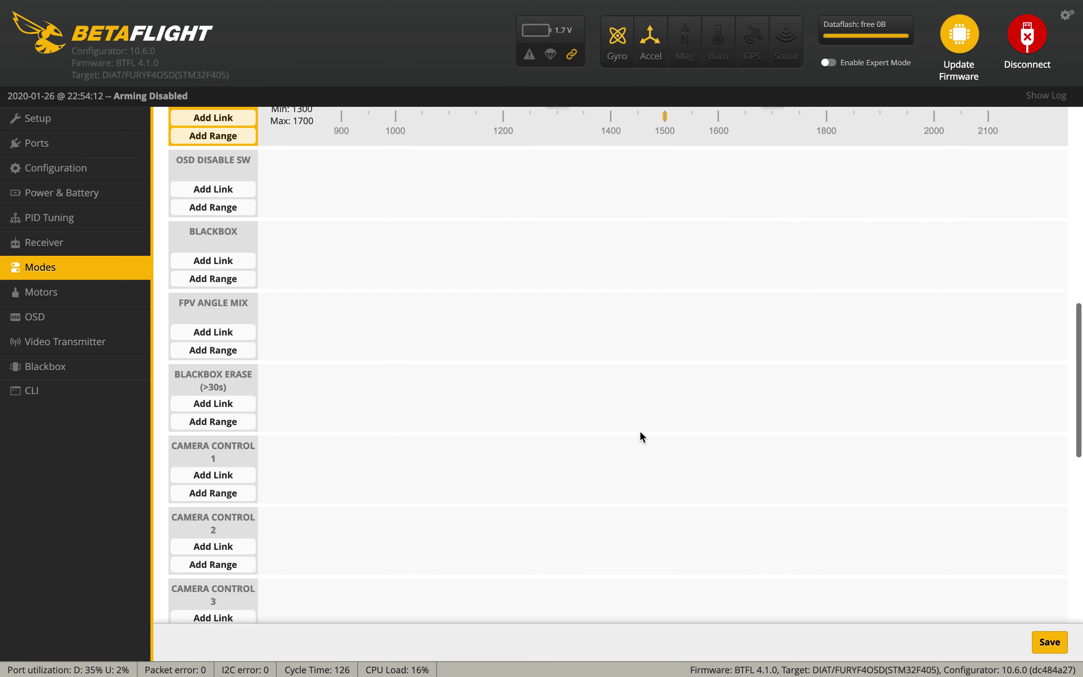
scroll(640, 433, down, 2)
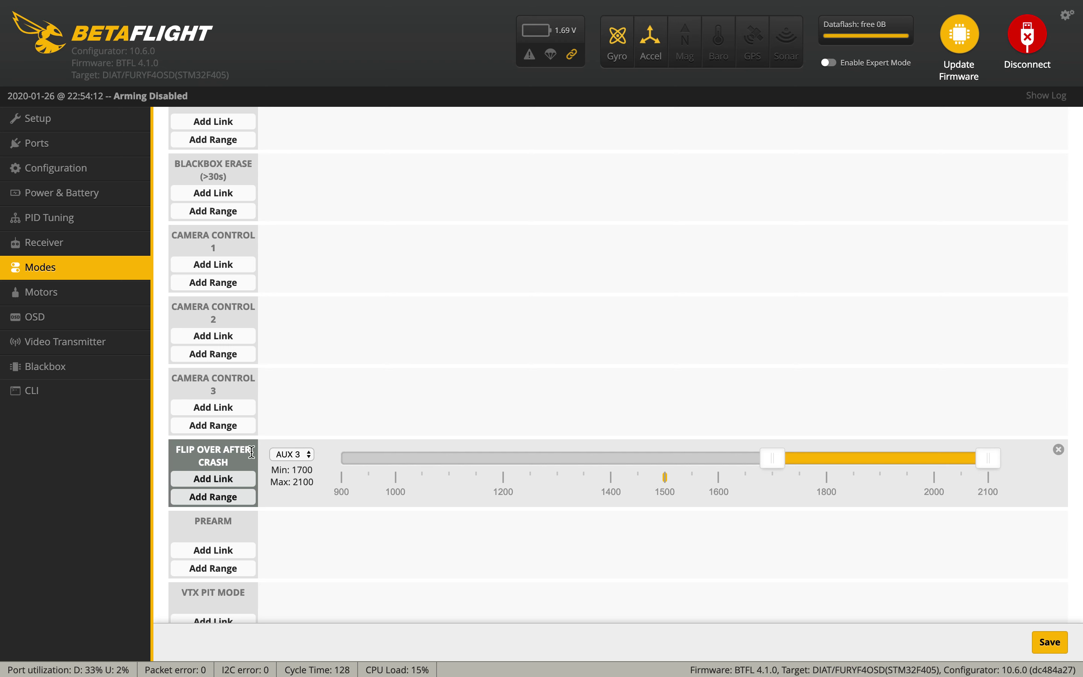
double_click(300, 481)
Go through the whole mode list again from ARM to FLIP OVER AFTER CRASH to check all assigned ranges.
scroll(646, 436, up, 20)
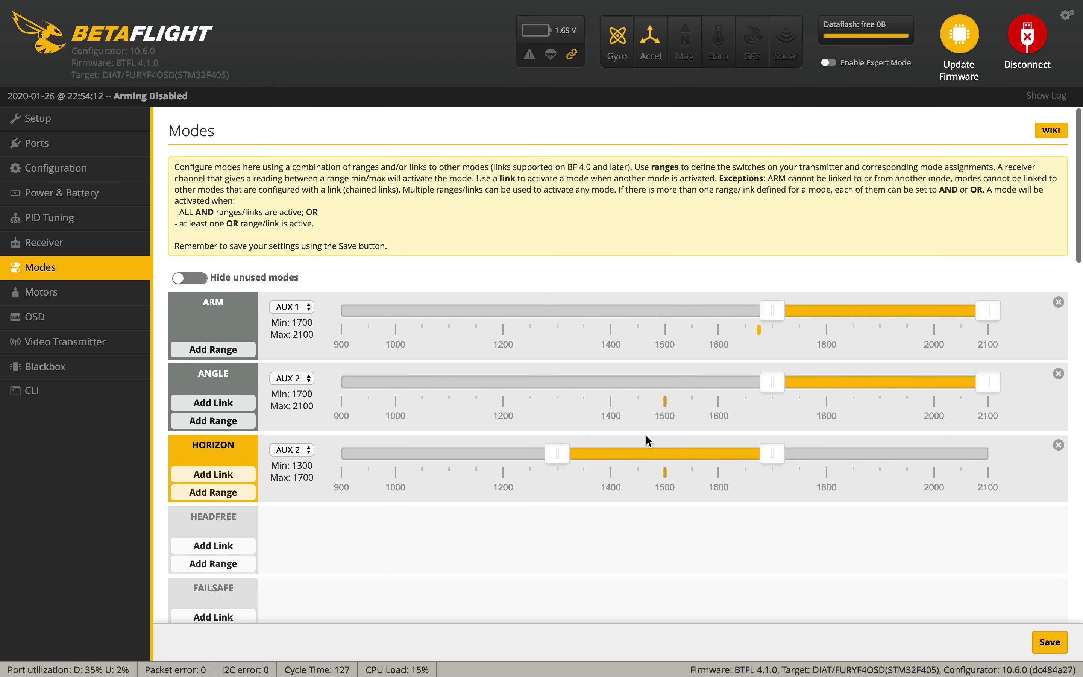
scroll(509, 548, down, 7)
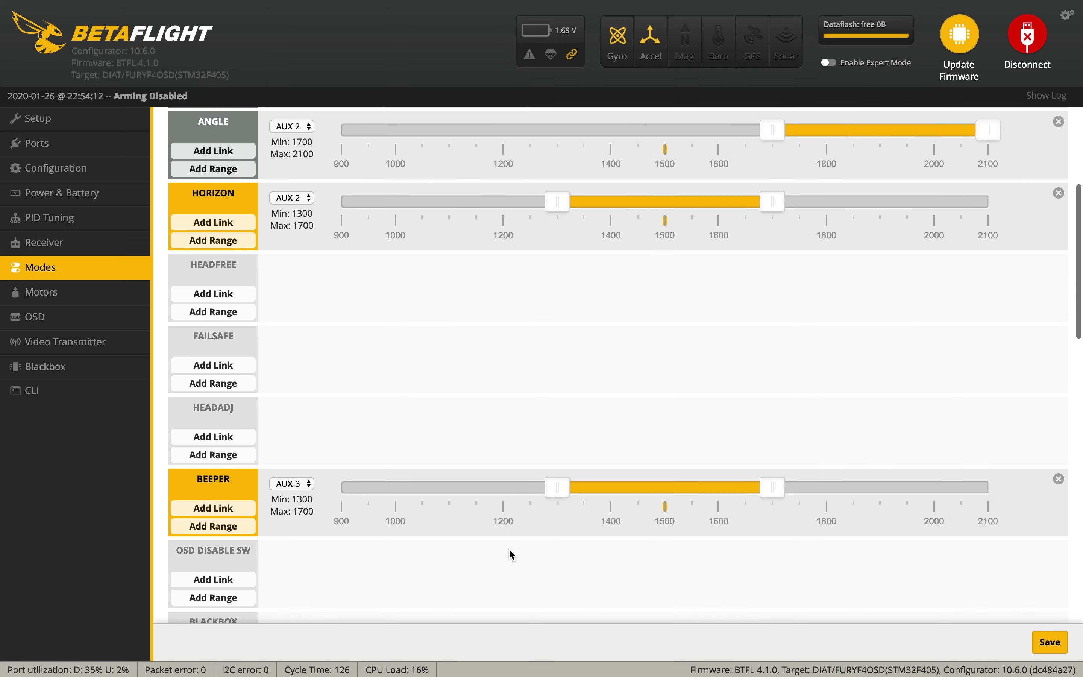
scroll(510, 554, down, 10)
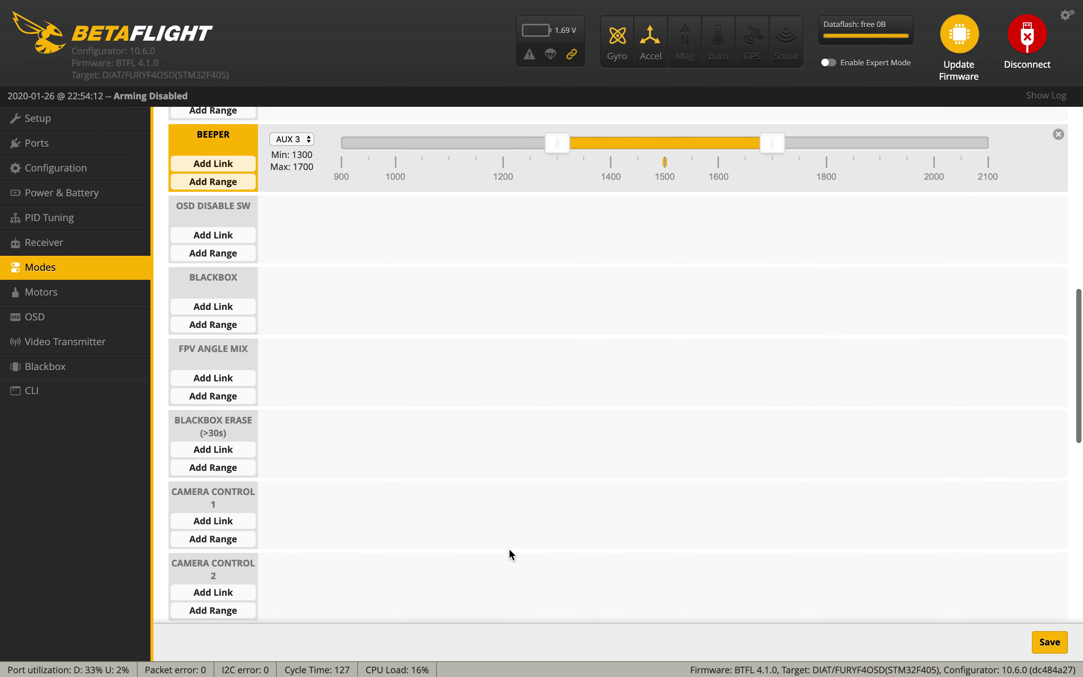
scroll(509, 550, down, 2)
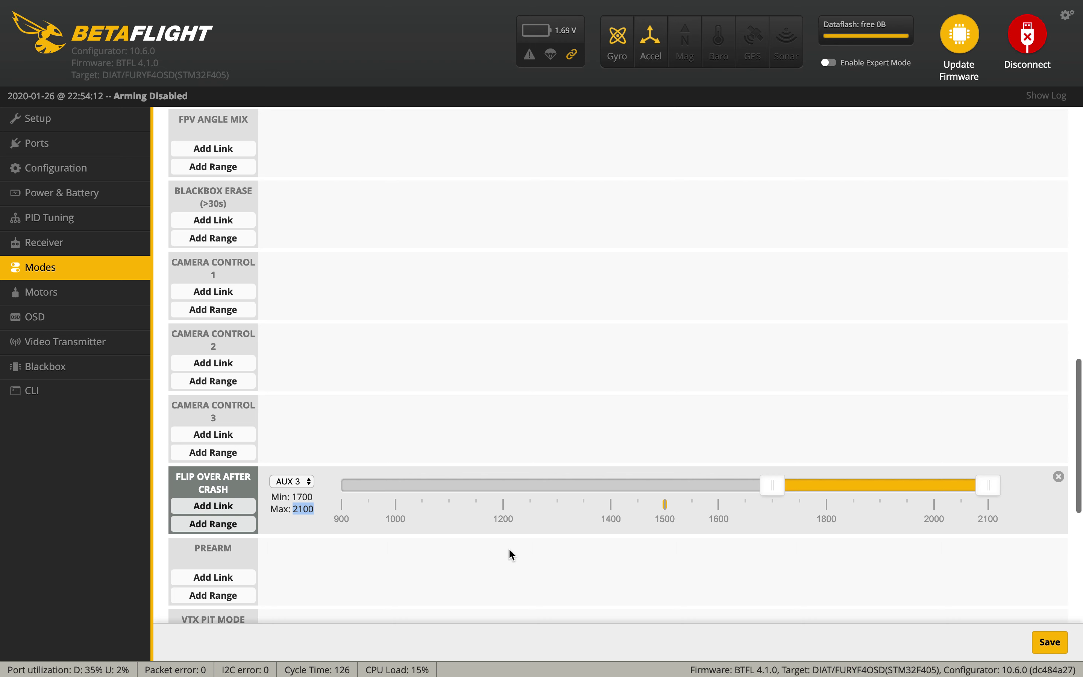
Examine the minimum and maximum of the FLIP OVER AFTER CRASH range and the remaining modes down to LAUNCH CONTROL.
double_click(308, 497)
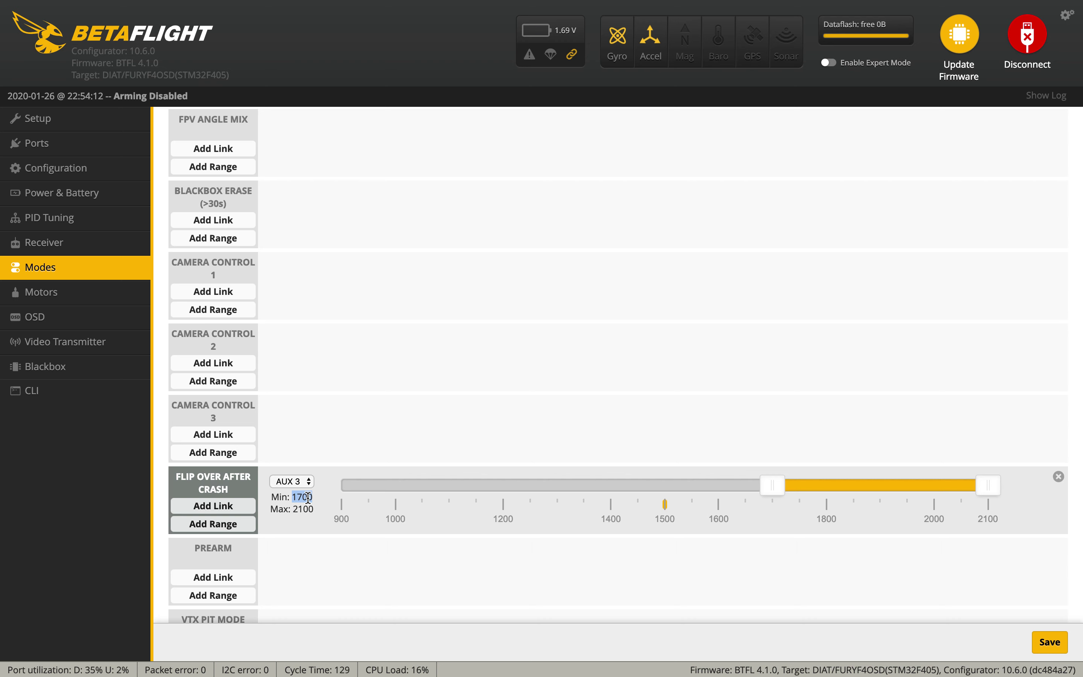
double_click(304, 505)
double_click(304, 497)
scroll(414, 538, down, 8)
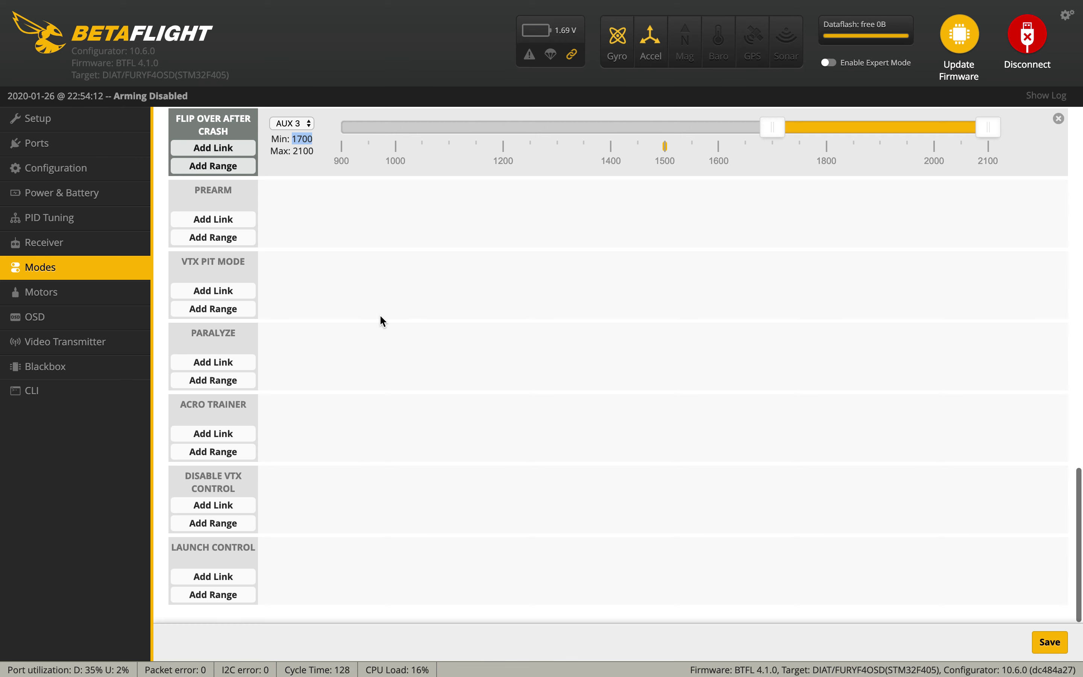
Open the Motors page and review the numbering of motors 1 to 4 and the notice about removing all propellers.
click(93, 294)
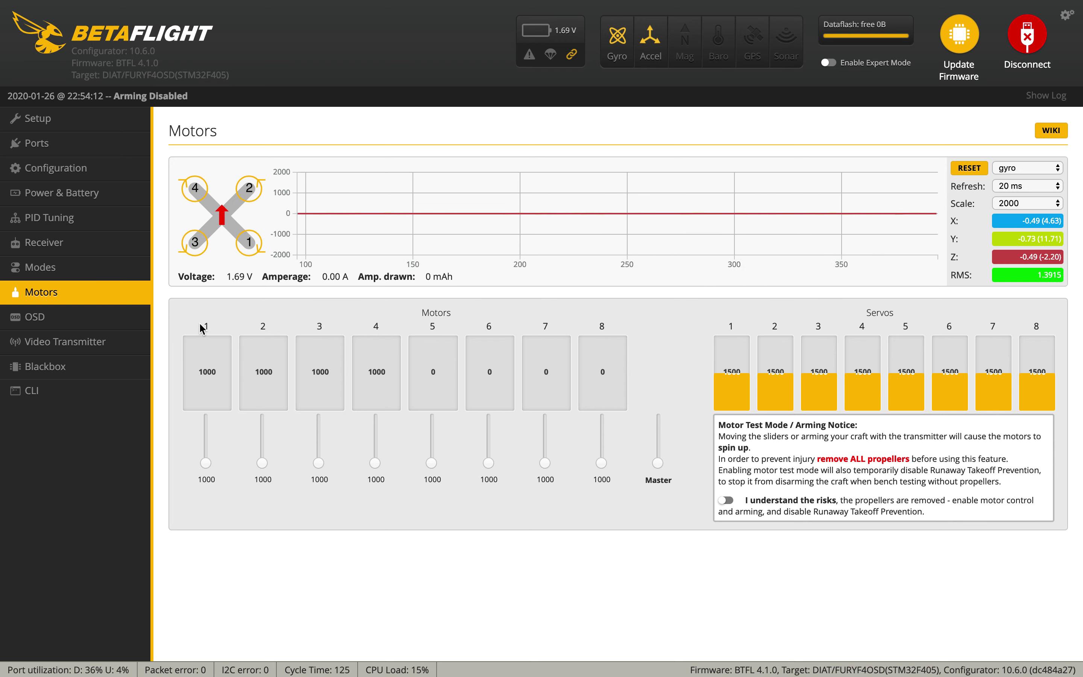
drag(202, 327, 384, 327)
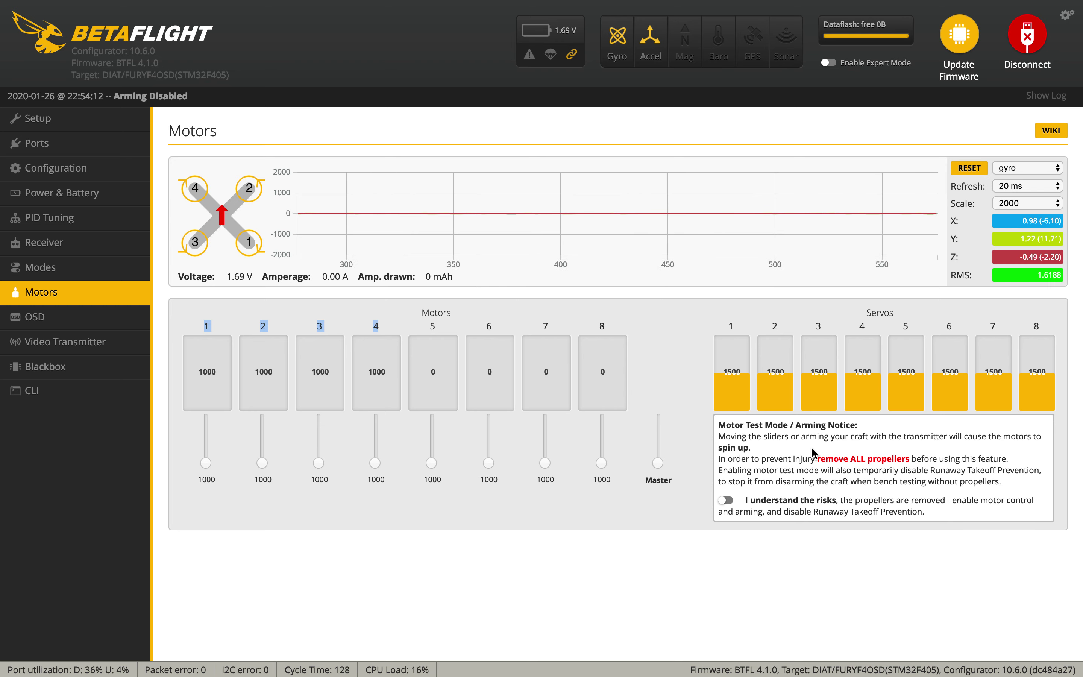
drag(817, 459, 923, 458)
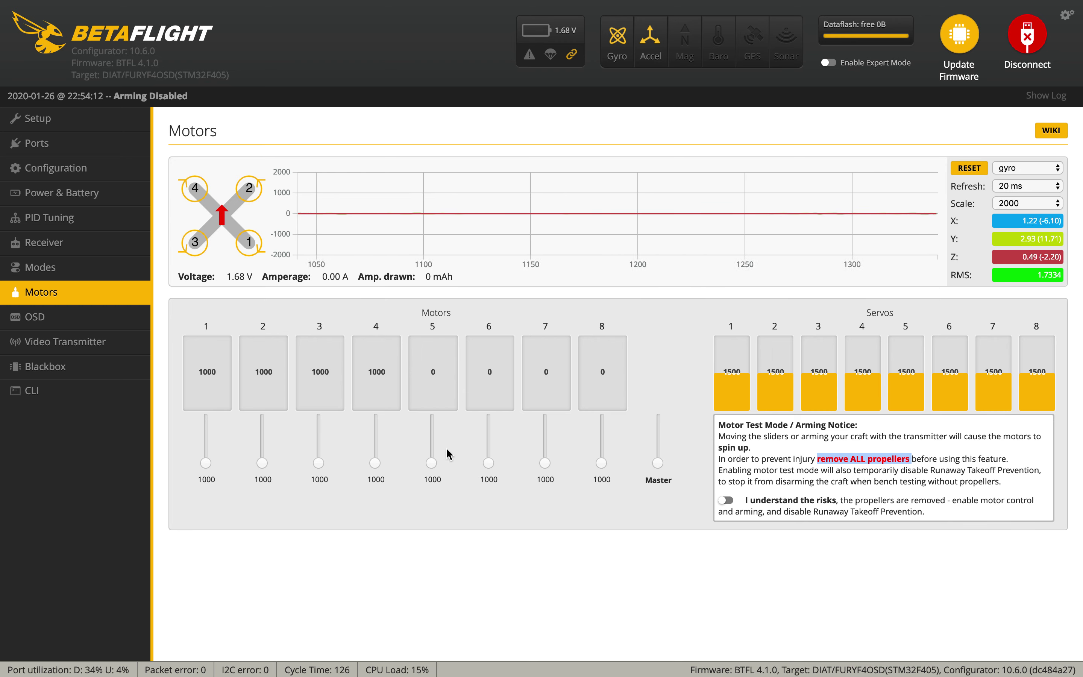
Enable motor test mode, raise motor 1 to about 1477, return it to 1000 and disable the test mode again.
click(725, 500)
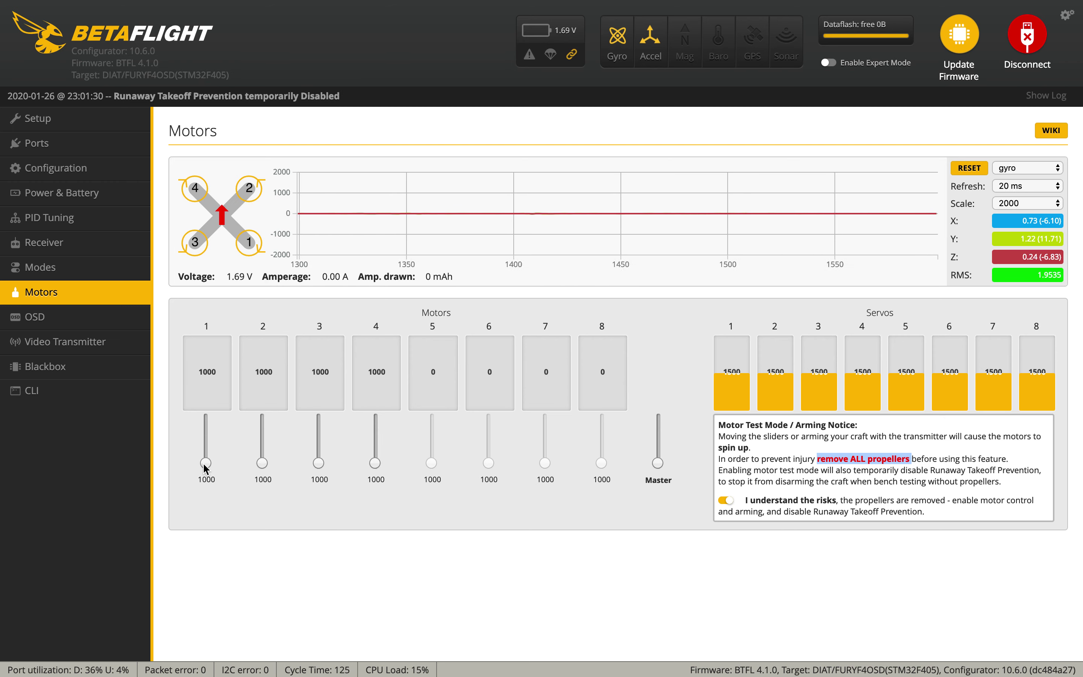
drag(205, 466, 207, 444)
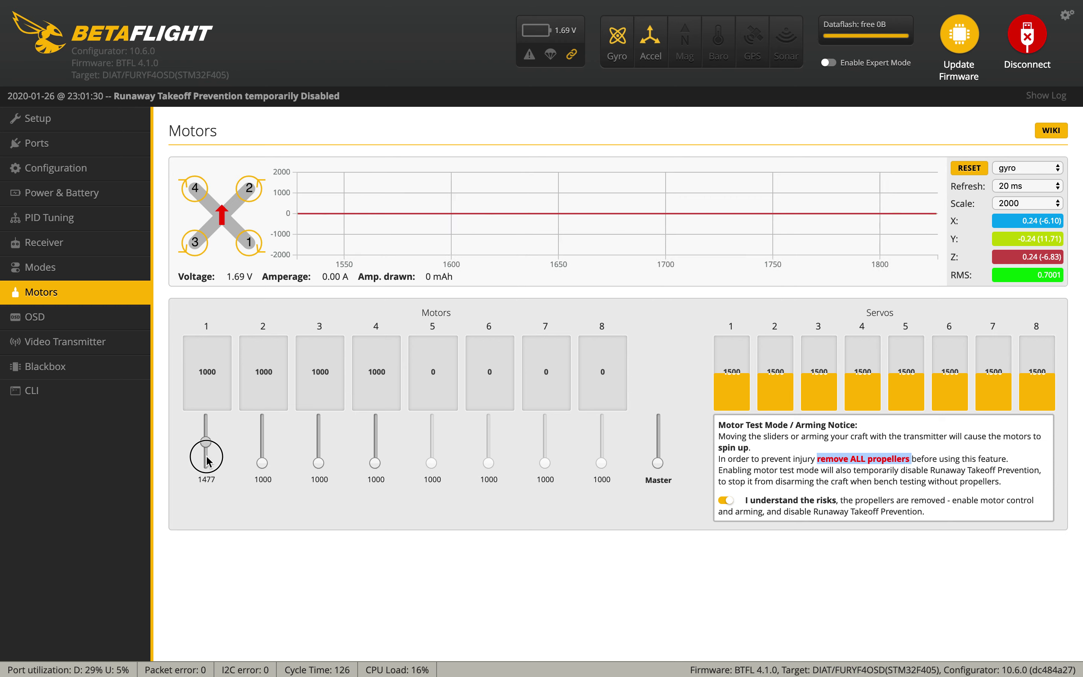
click(207, 461)
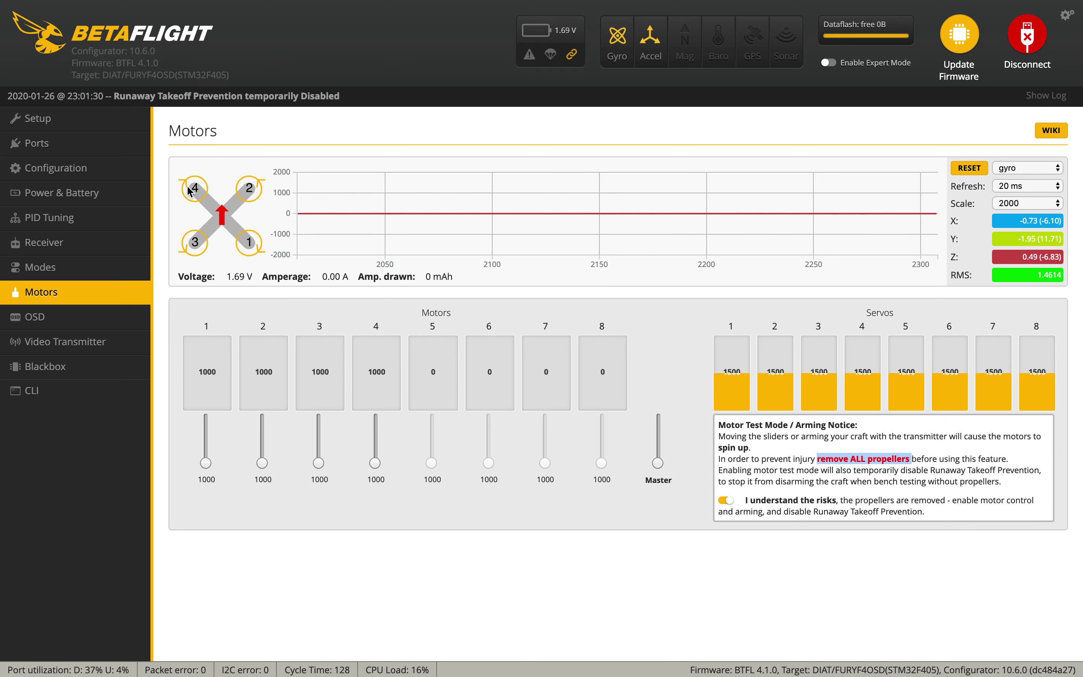
drag(262, 462, 378, 478)
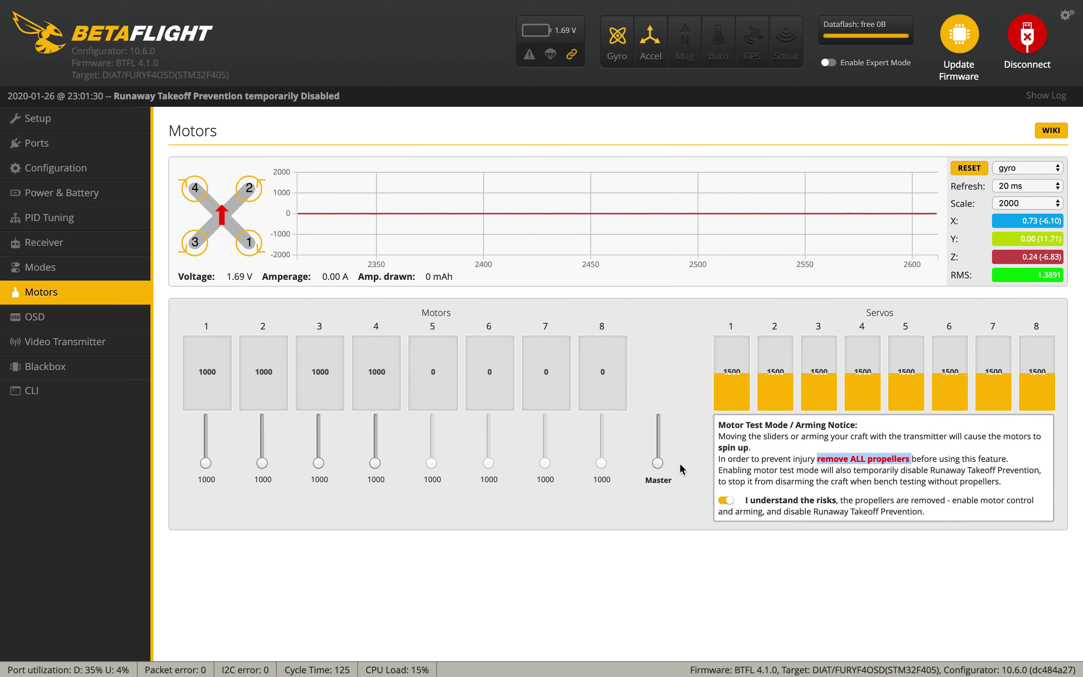
click(727, 501)
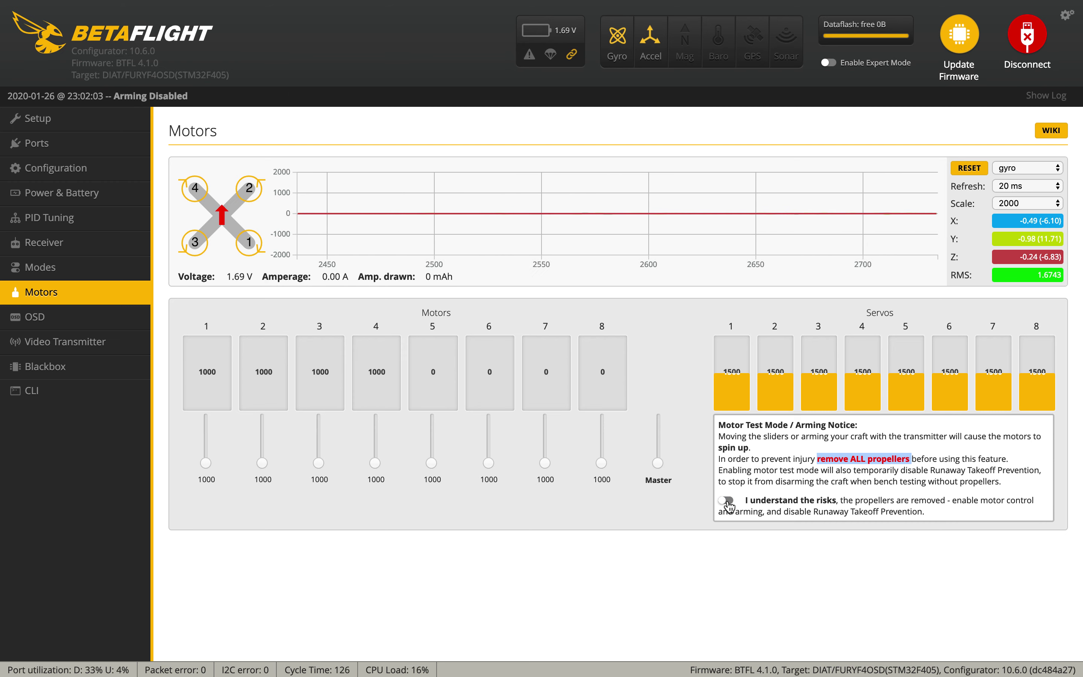
Open the OSD settings and examine the enabled elements, preview layout, timers, alarms, warnings and post flight statistics.
click(96, 323)
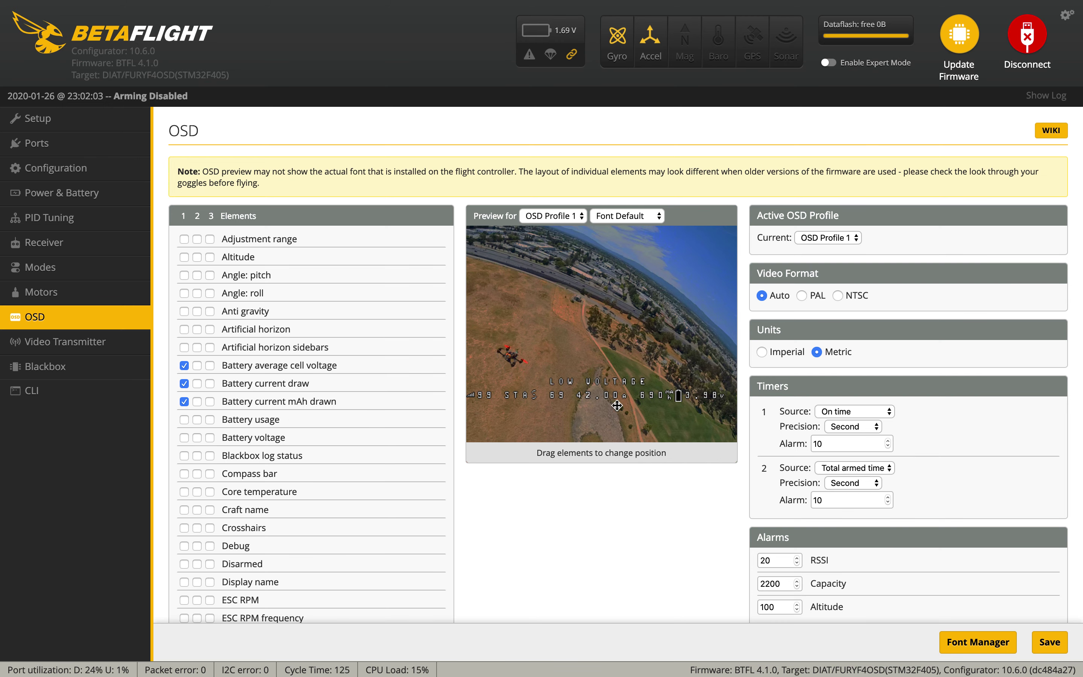
scroll(639, 454, down, 1)
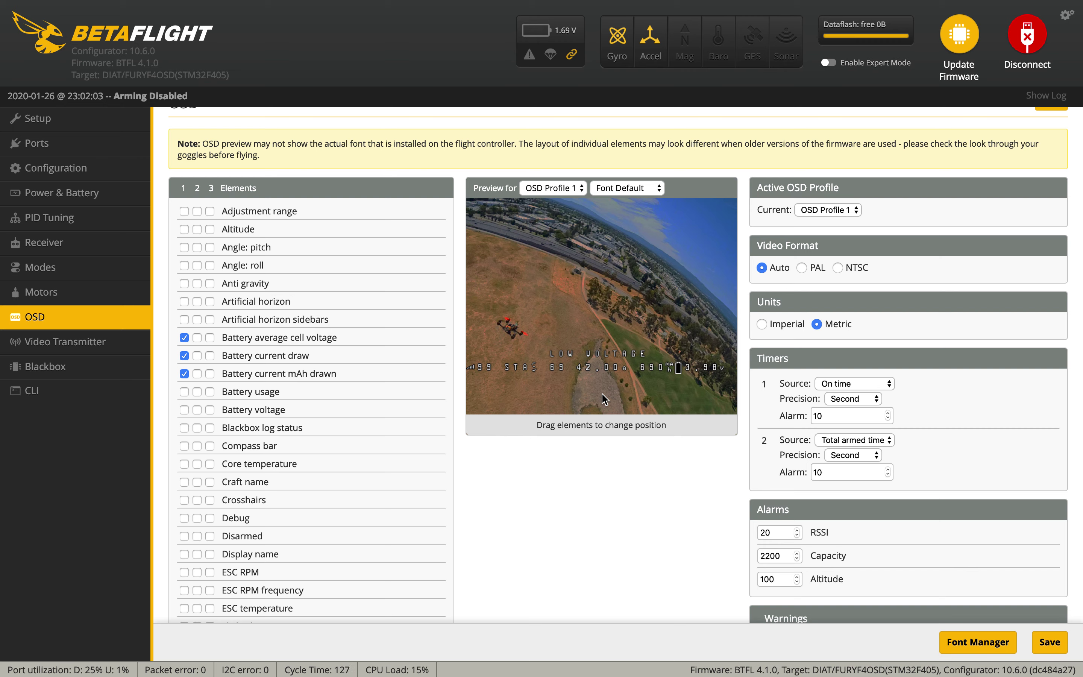
scroll(605, 398, down, 1)
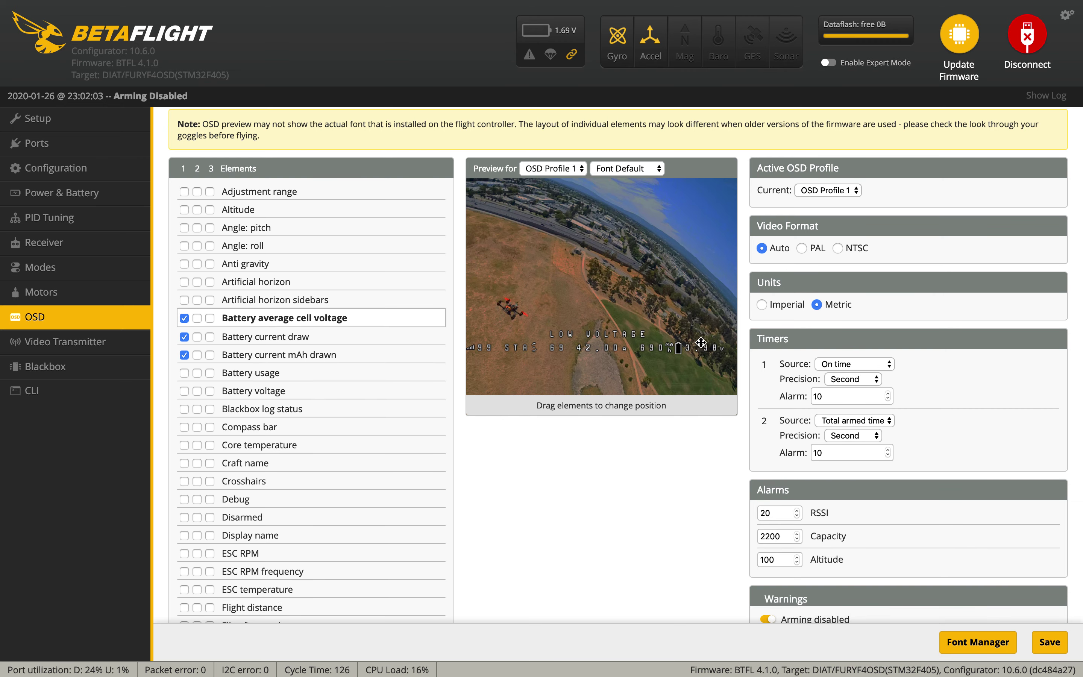
scroll(583, 490, down, 1)
scroll(584, 491, down, 10)
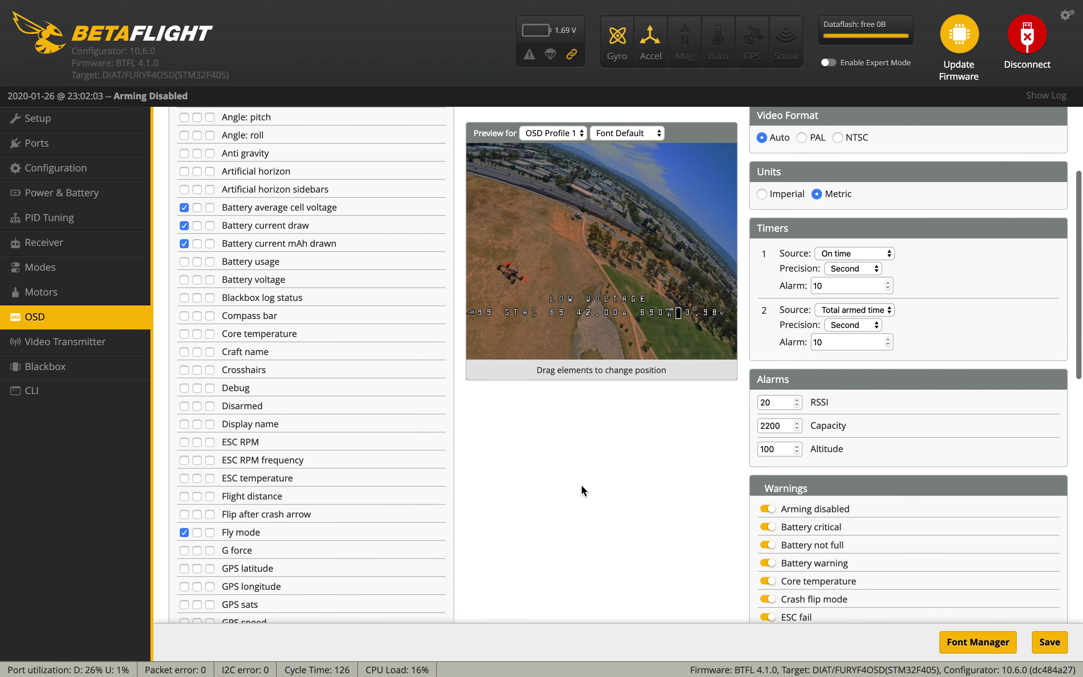
scroll(581, 486, down, 8)
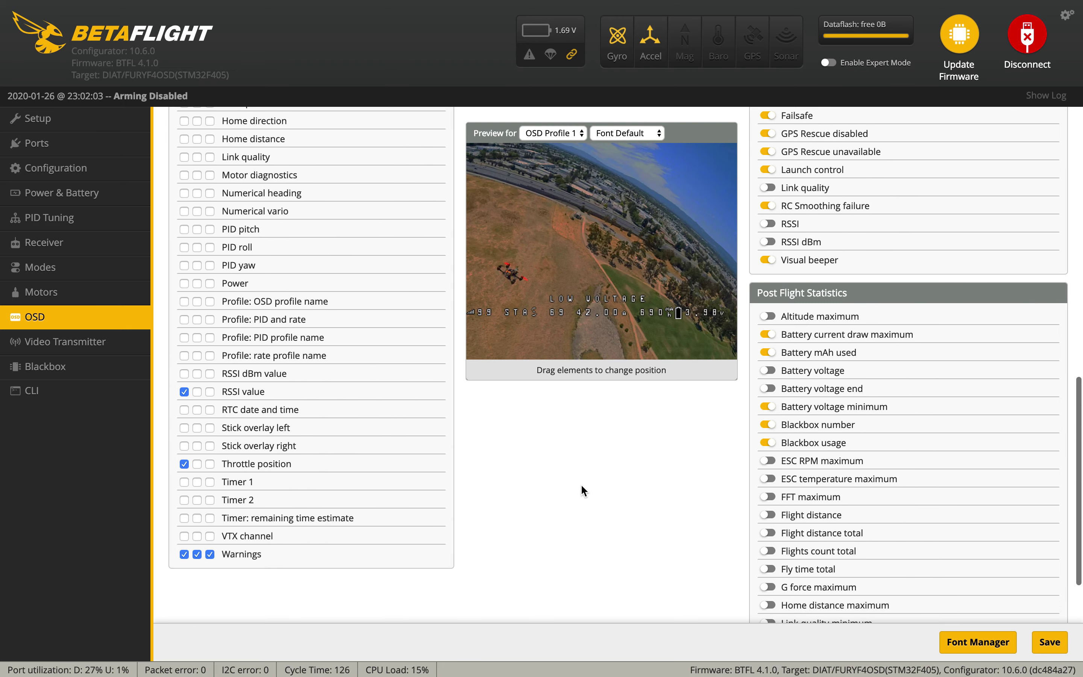
scroll(581, 486, up, 15)
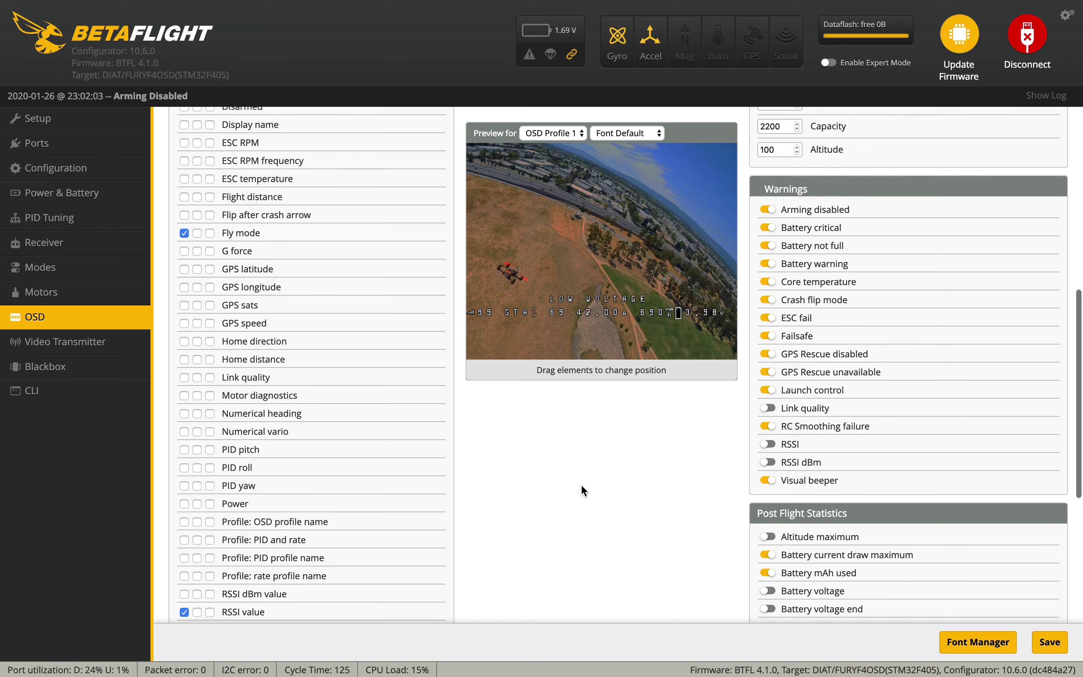
scroll(581, 484, up, 3)
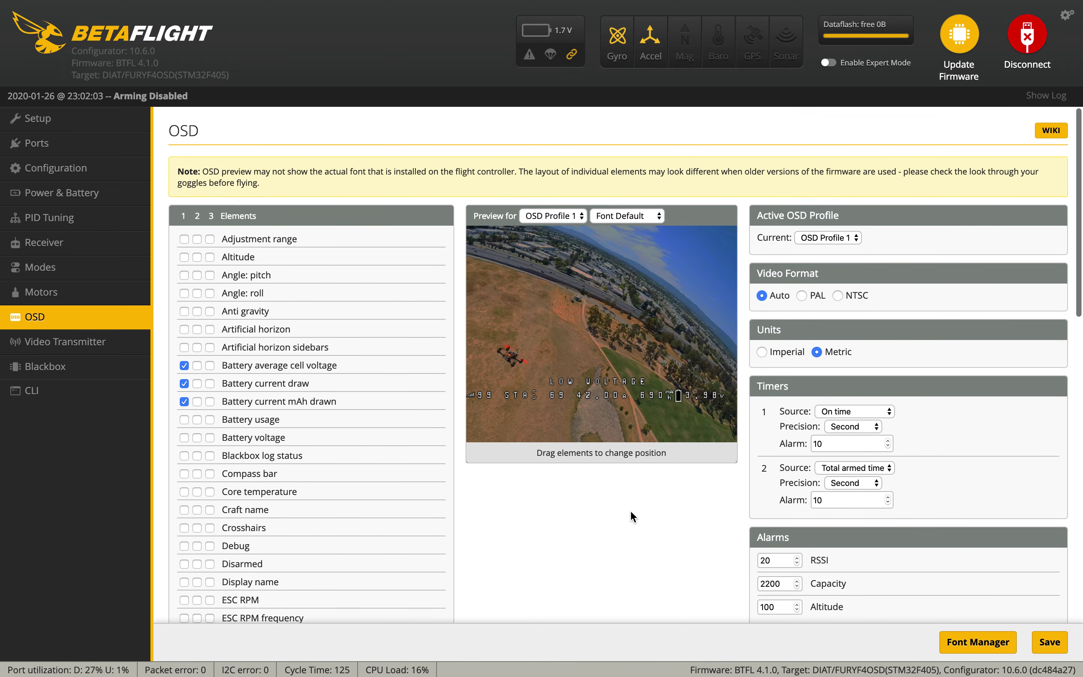
scroll(629, 509, down, 2)
scroll(630, 509, down, 3)
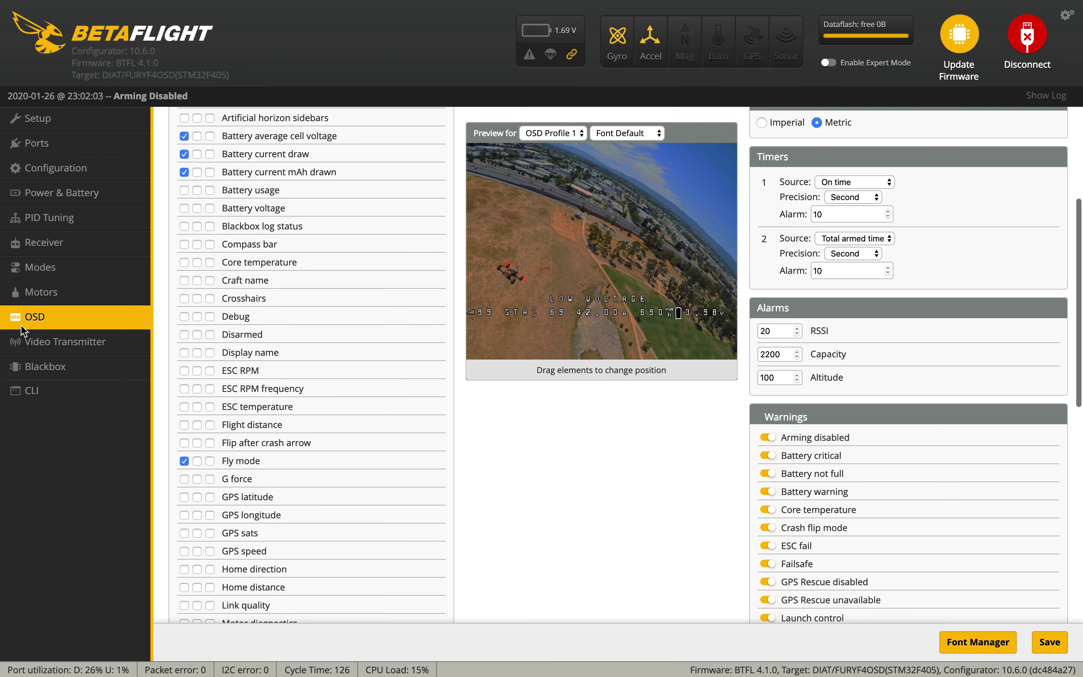
Open the Video Transmitter settings and review the selected mode, current values, VTX table and power levels.
click(63, 353)
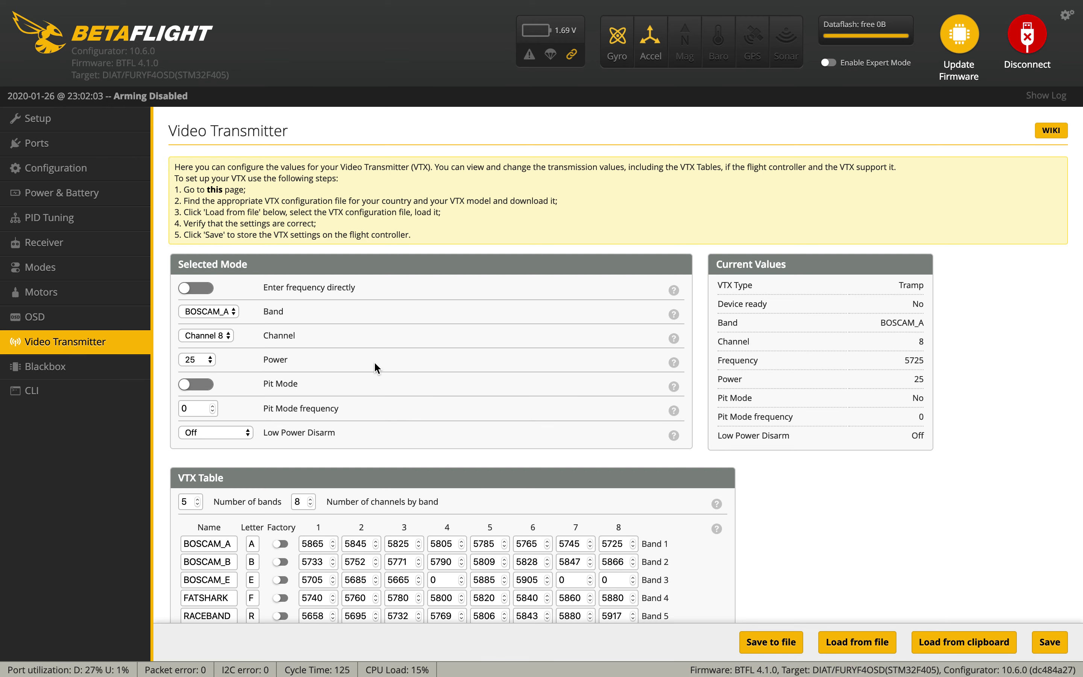
scroll(375, 363, down, 3)
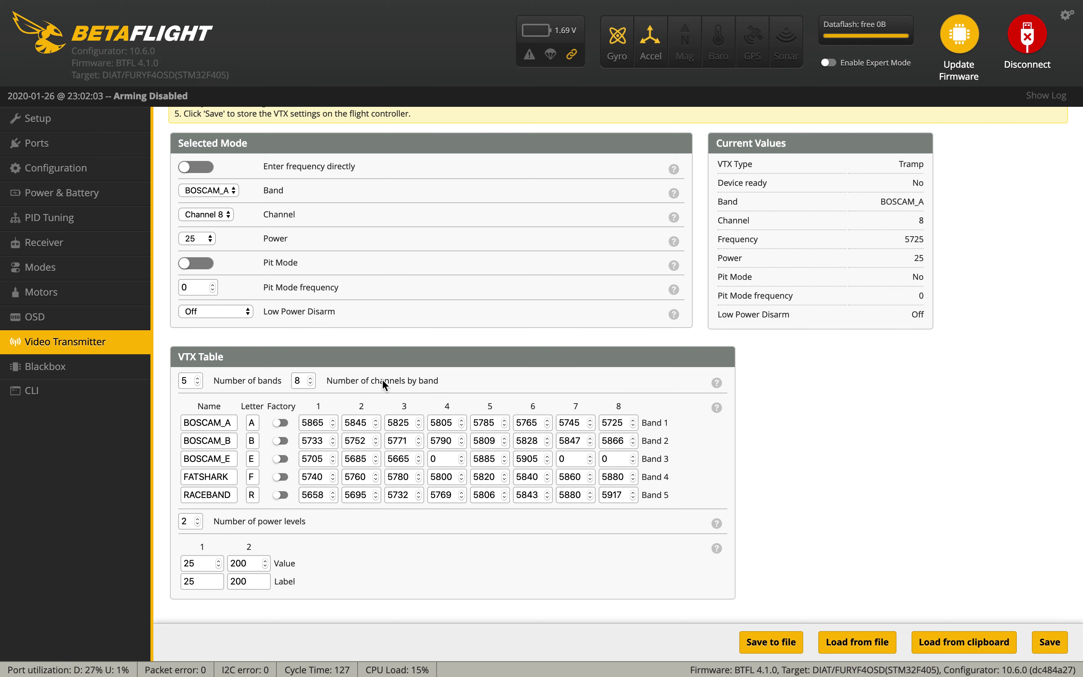
scroll(383, 379, up, 3)
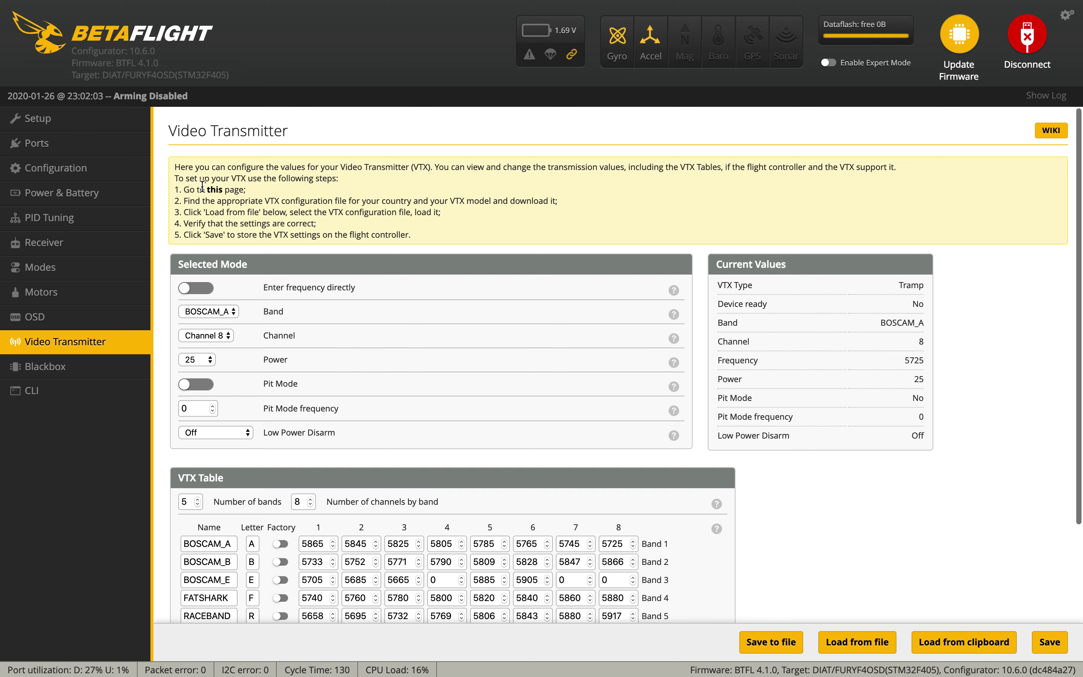
Open the linked VTX Tables page in Safari, review its IRC Tramp and SmartAudio files, and return to Betaflight Configurator's VTX table.
click(218, 190)
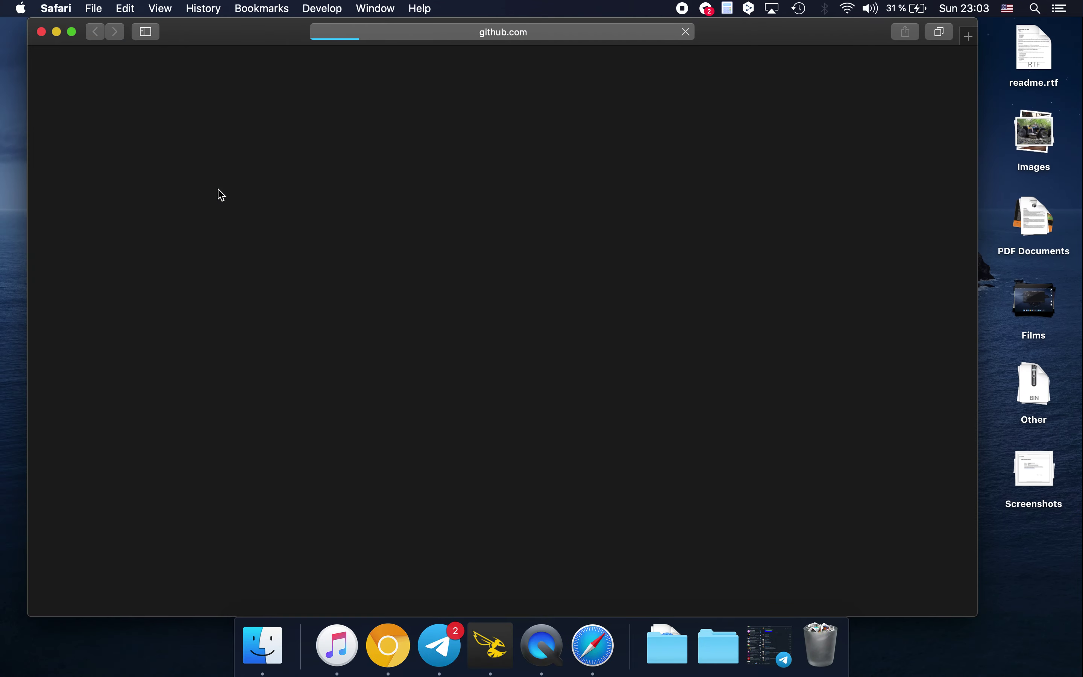
scroll(421, 321, down, 10)
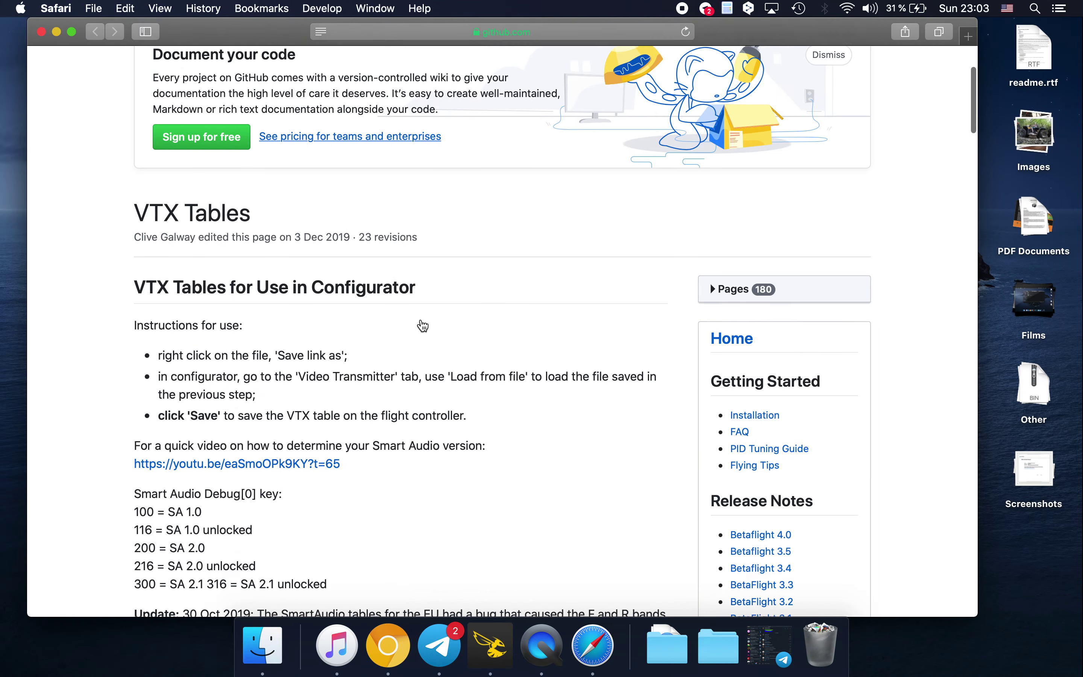
scroll(421, 321, down, 5)
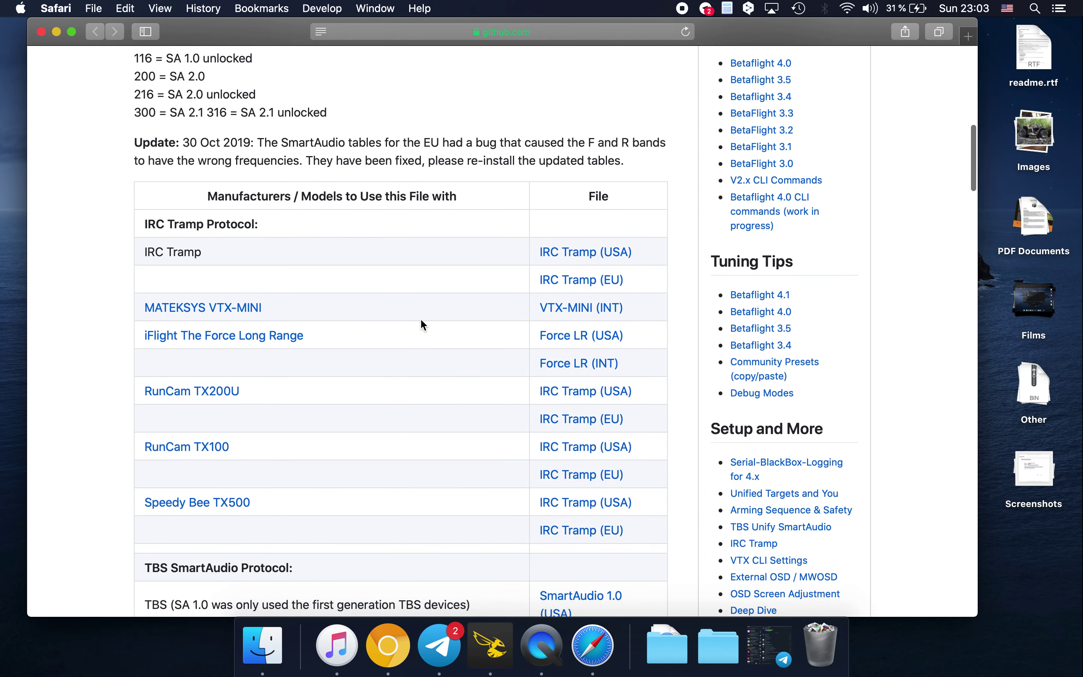
scroll(421, 322, down, 3)
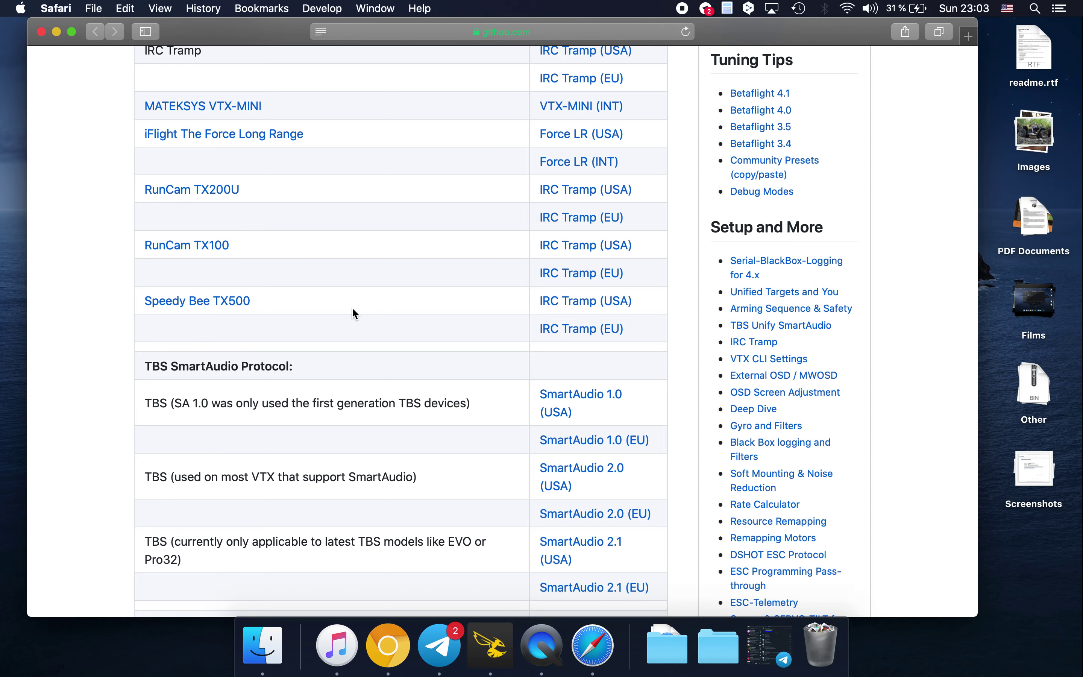
key(super+Tab)
scroll(576, 430, down, 5)
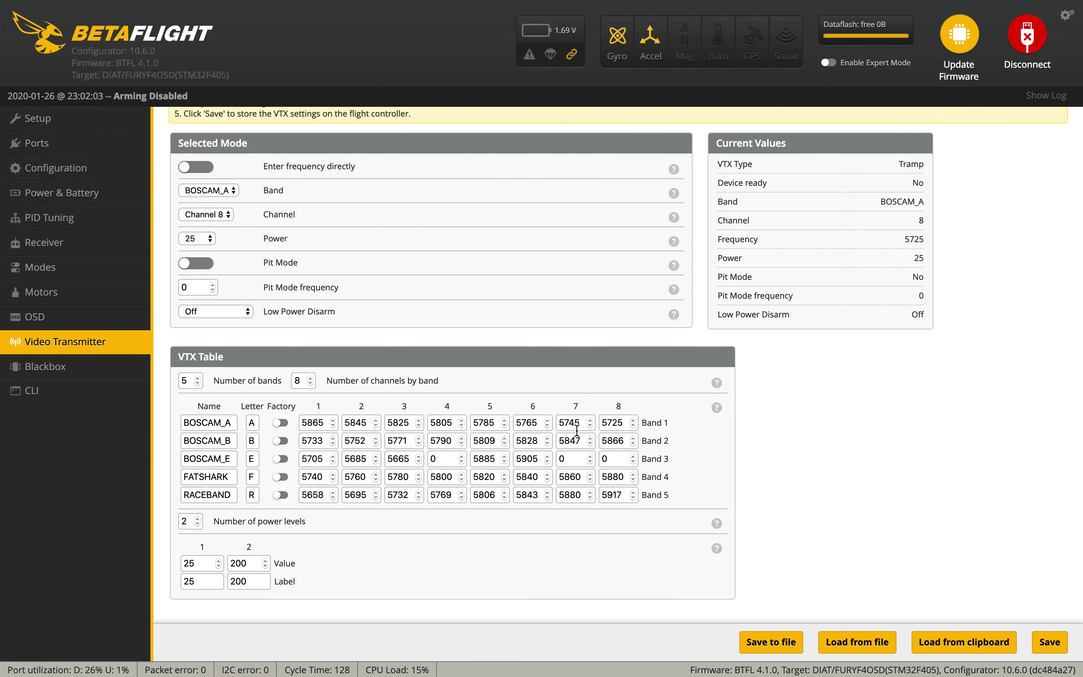
Open the Blackbox settings and enable Expert Mode.
click(69, 364)
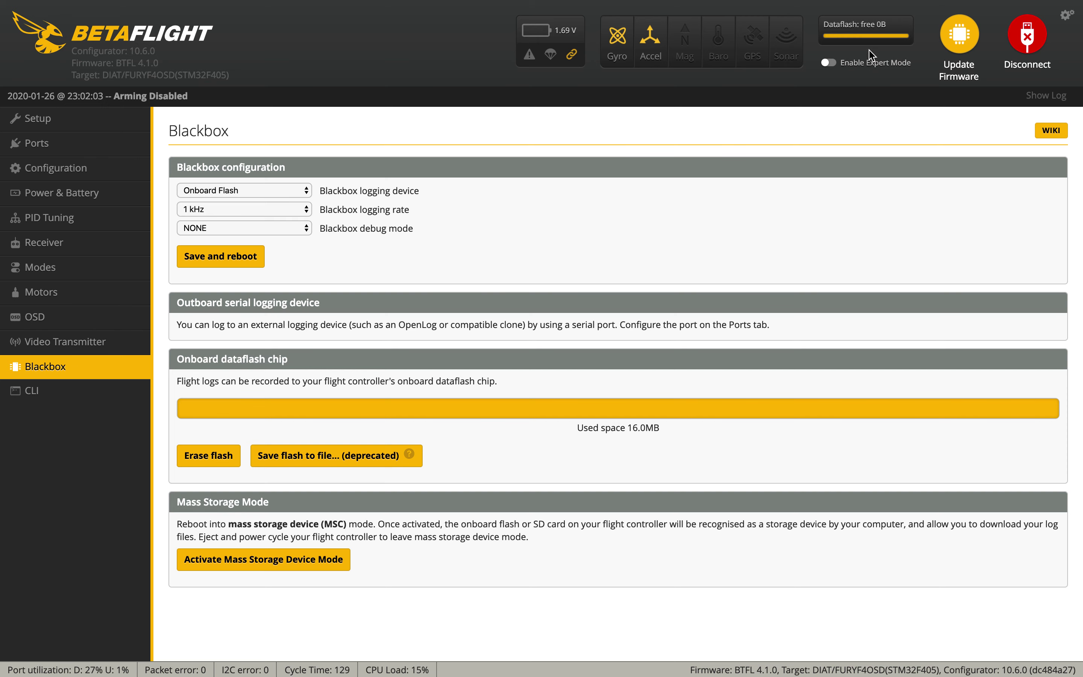
click(828, 63)
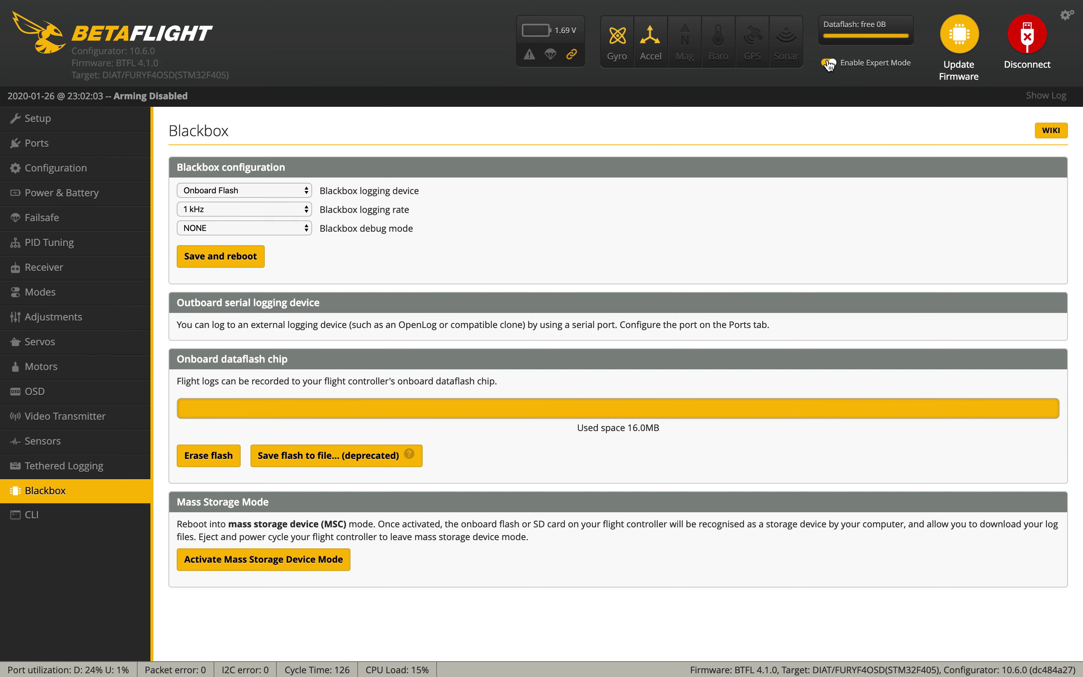
Look through the Tethered Logging, Sensors and Adjustments pages.
click(68, 465)
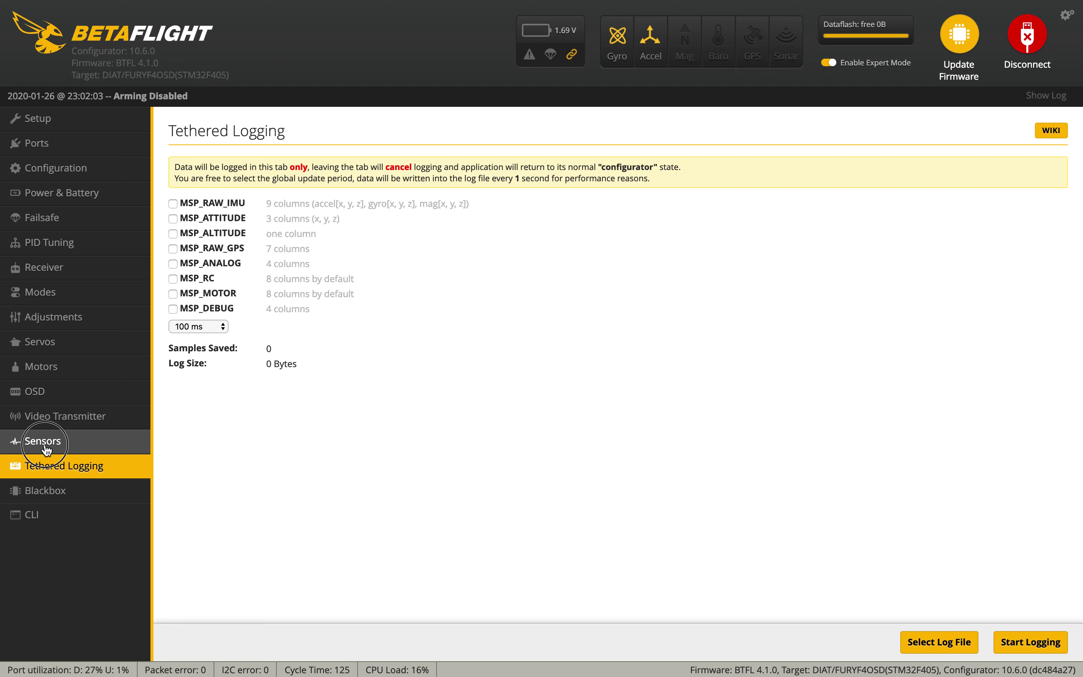
click(47, 441)
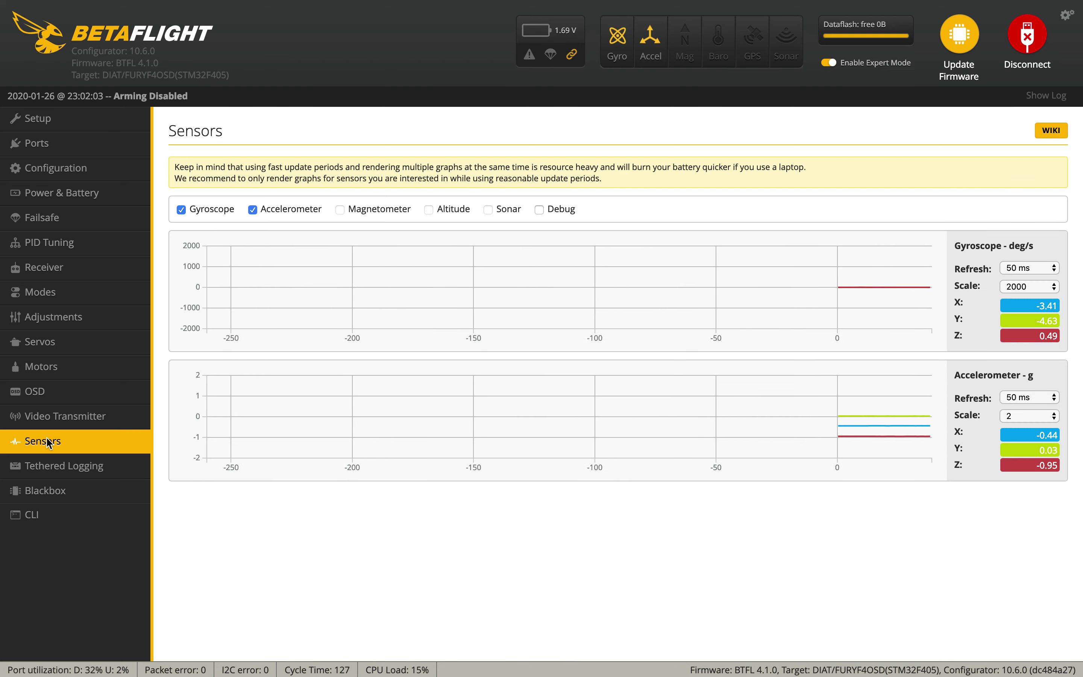
click(84, 340)
click(85, 325)
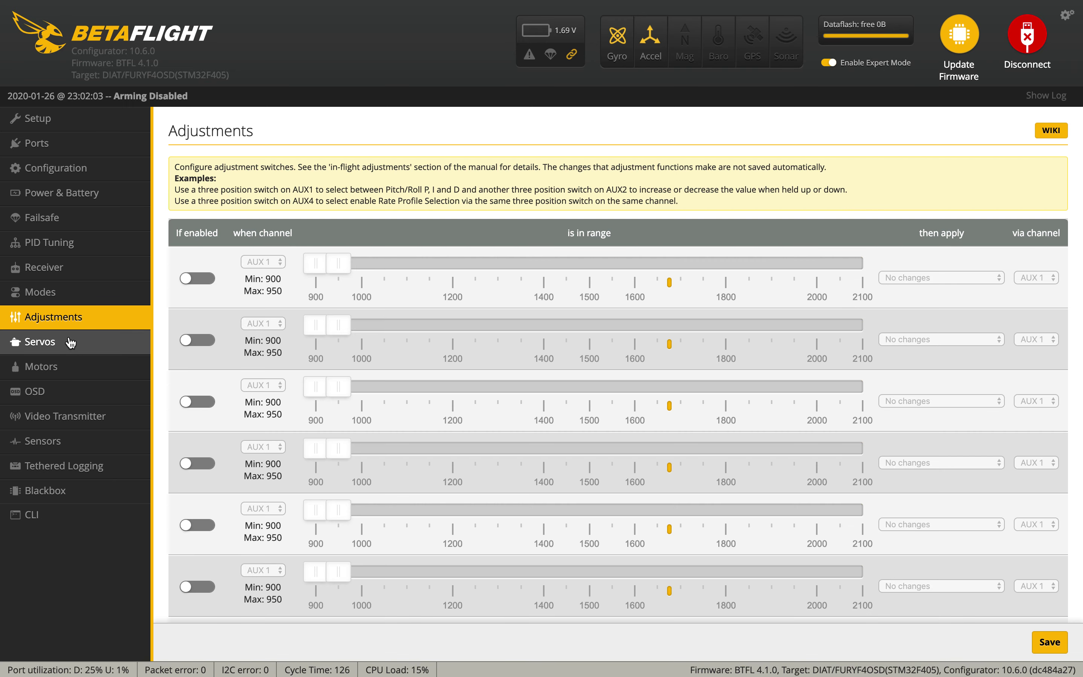
scroll(306, 395, down, 3)
click(98, 294)
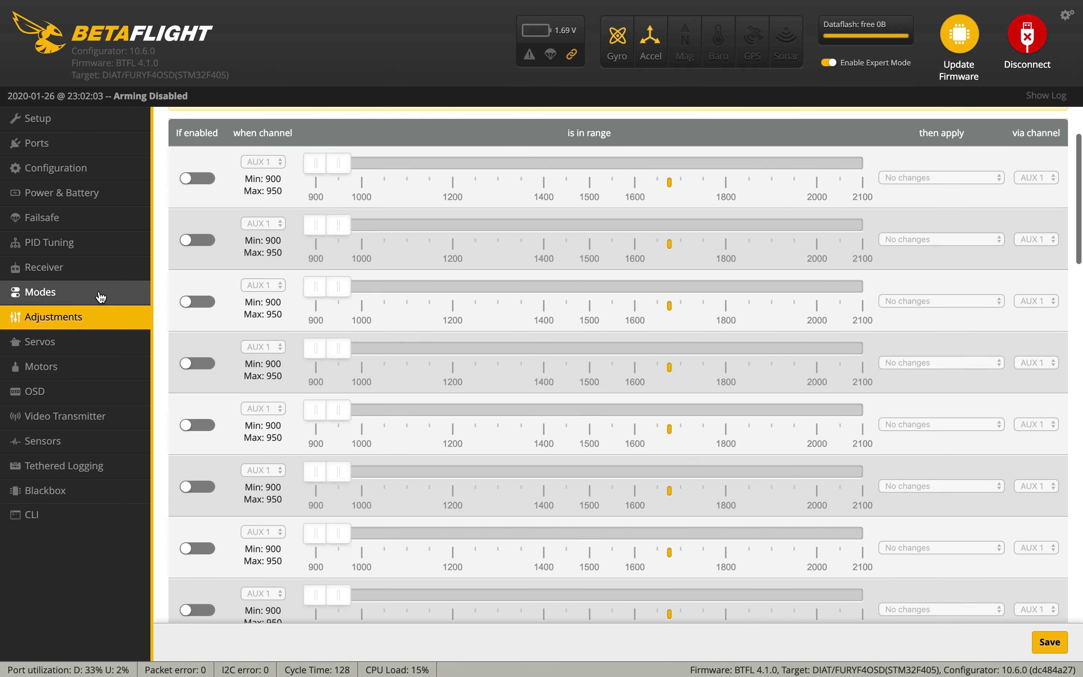
Review the Failsafe channel fallback and stage 2 settings, and open the Power & Battery settings.
click(88, 225)
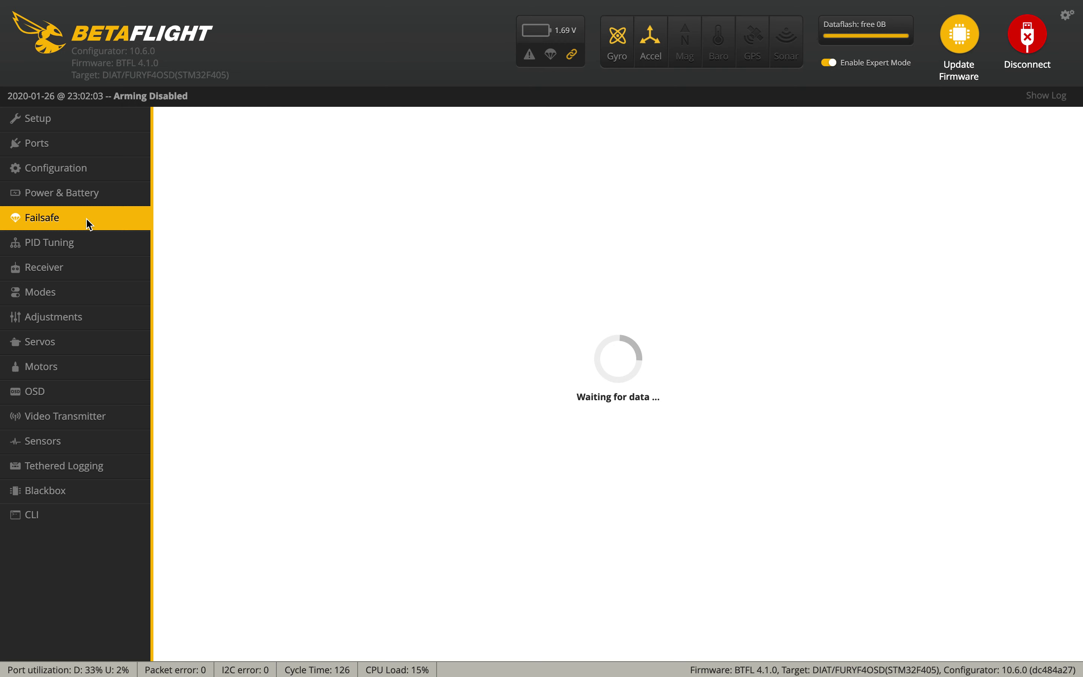
scroll(704, 469, down, 2)
scroll(704, 470, down, 1)
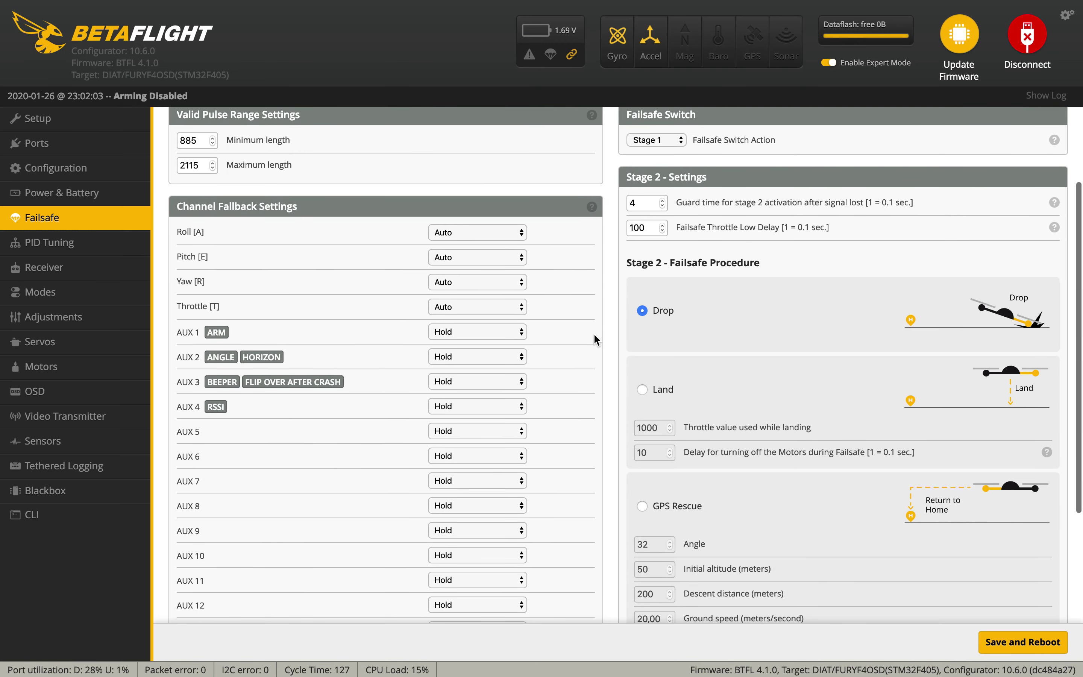
click(72, 195)
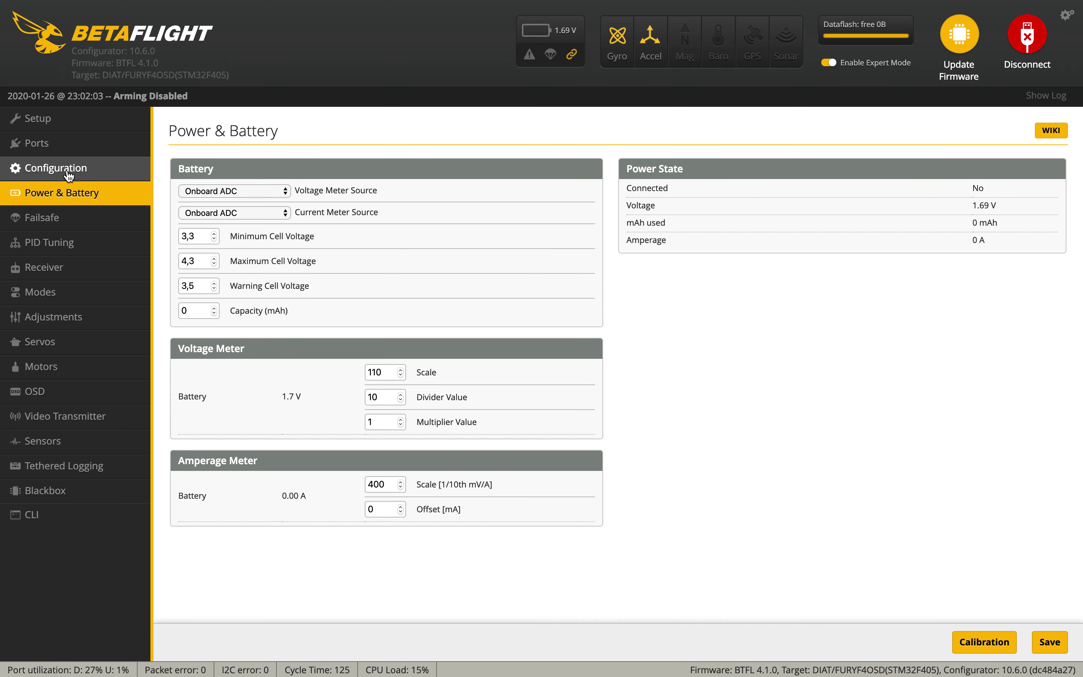
Go back through the Configuration and Setup pages to the Ports page and review the UART1, UART3 and UART6 entries.
click(69, 174)
click(62, 144)
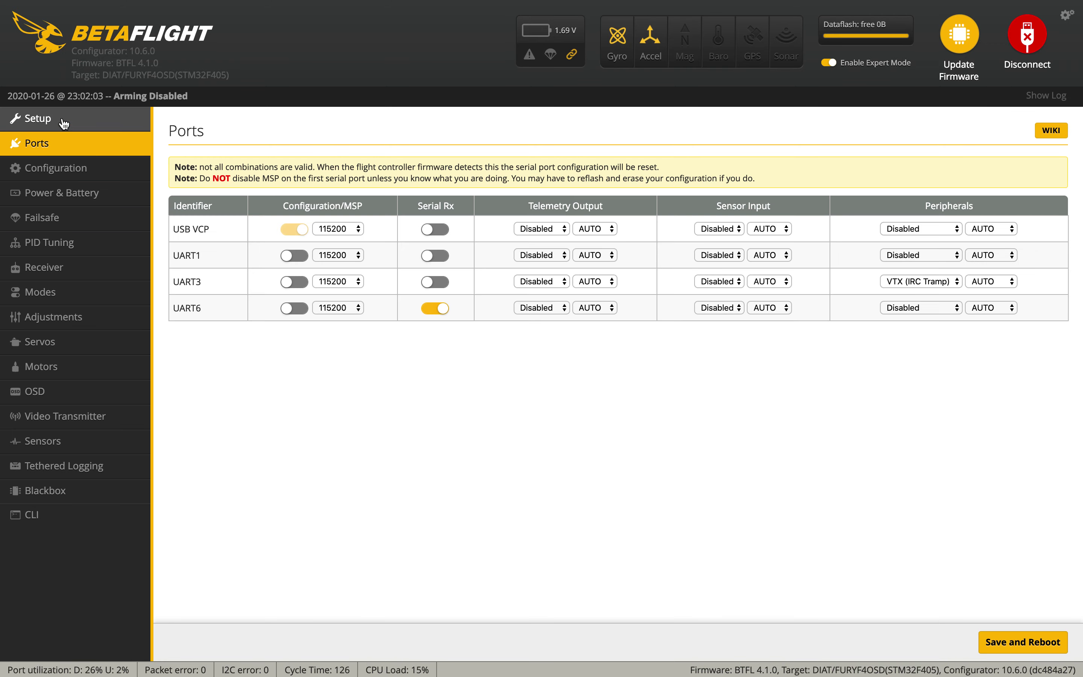
click(65, 121)
click(82, 148)
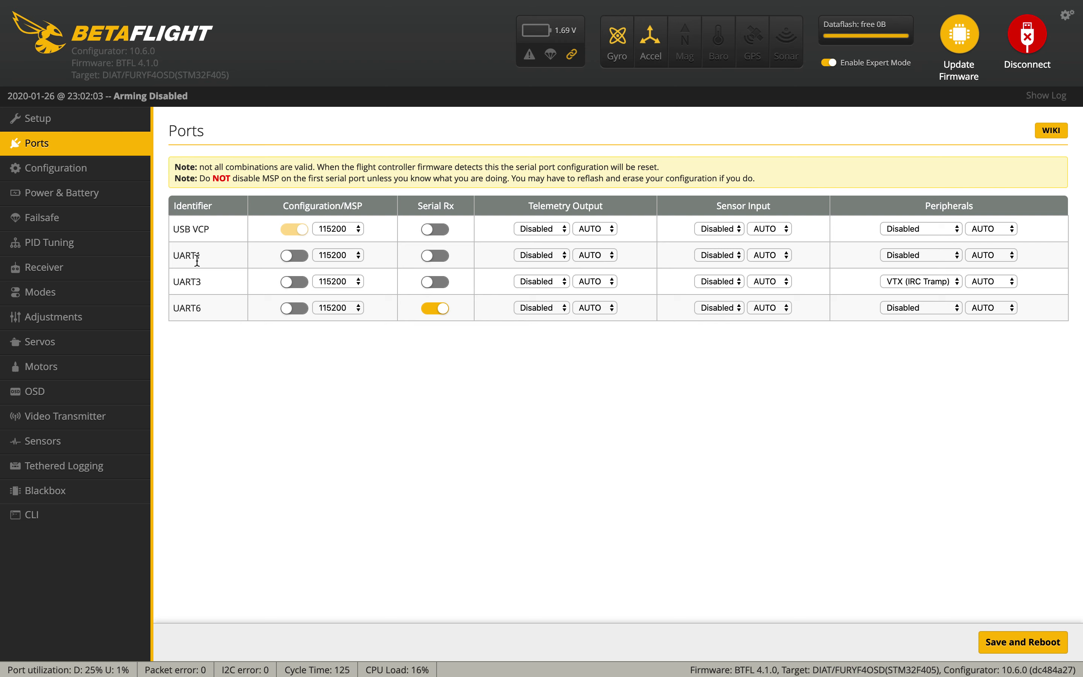
double_click(177, 256)
double_click(185, 280)
double_click(187, 306)
Check the peripheral options available for UART3, keep VTX (IRC Tramp), and highlight the port's identifier.
click(876, 285)
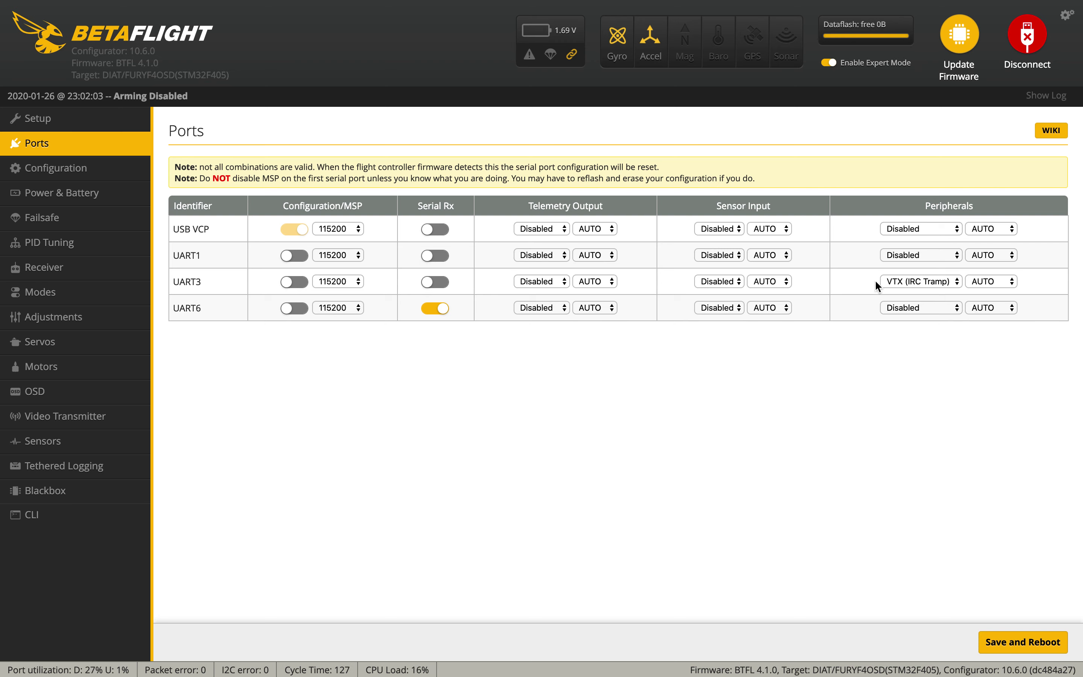
click(922, 284)
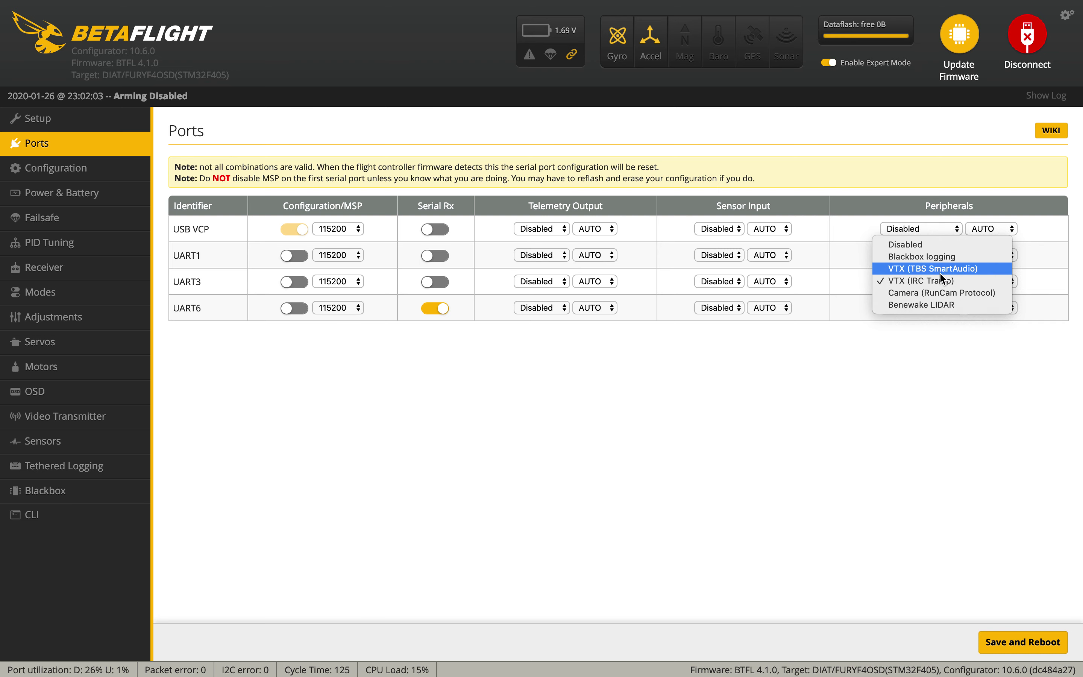
click(838, 278)
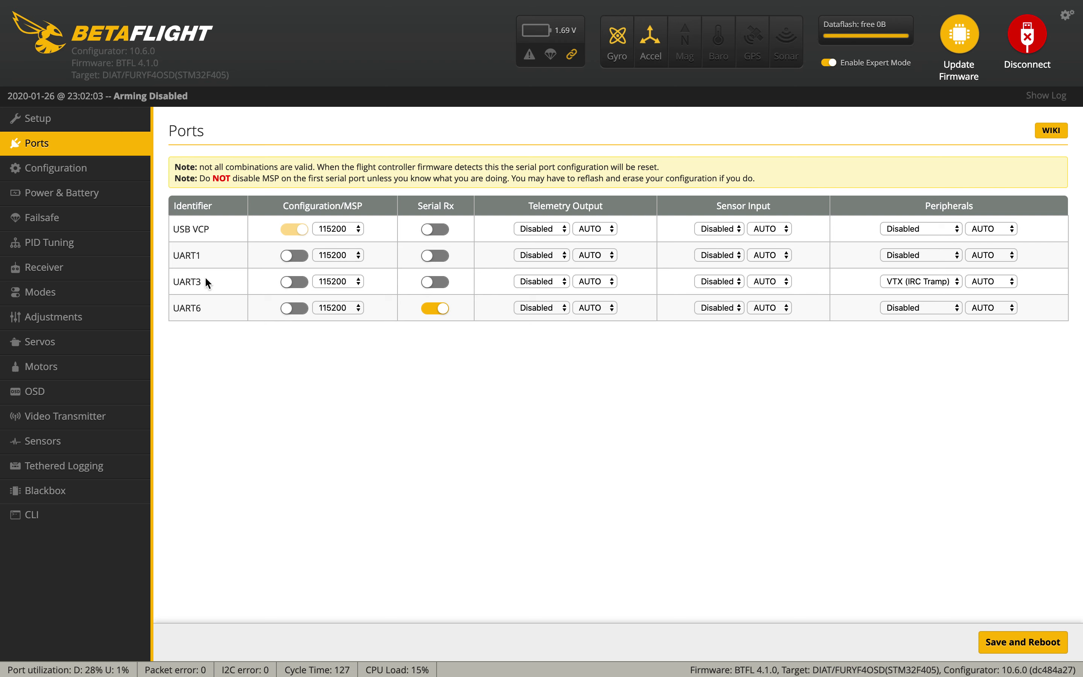
click(186, 278)
drag(186, 278, 205, 278)
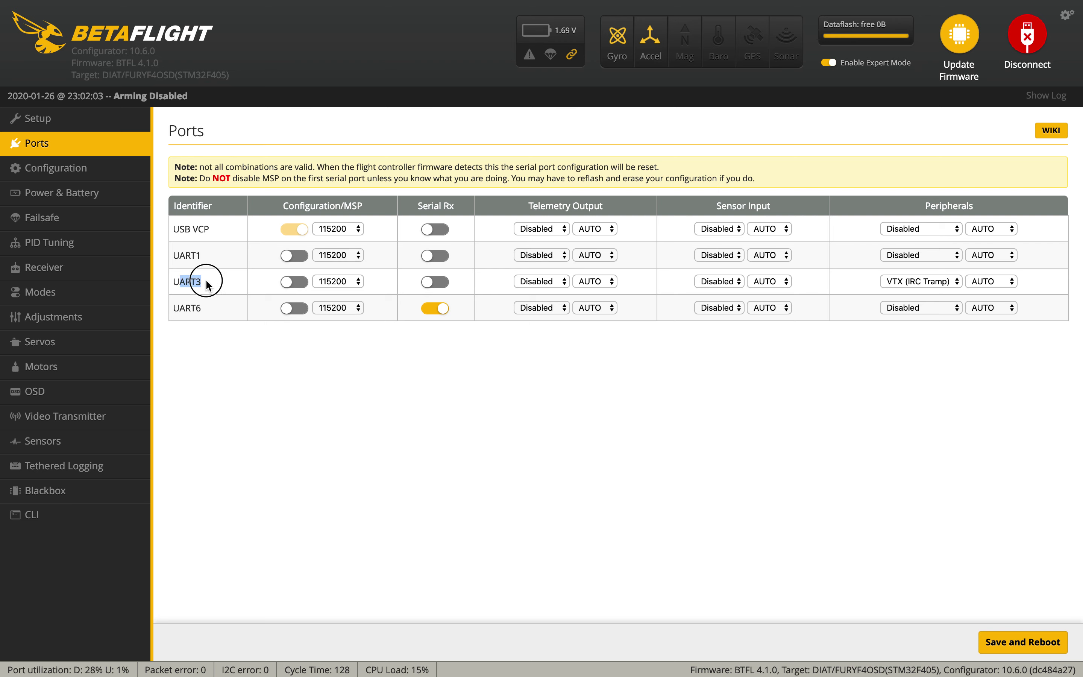